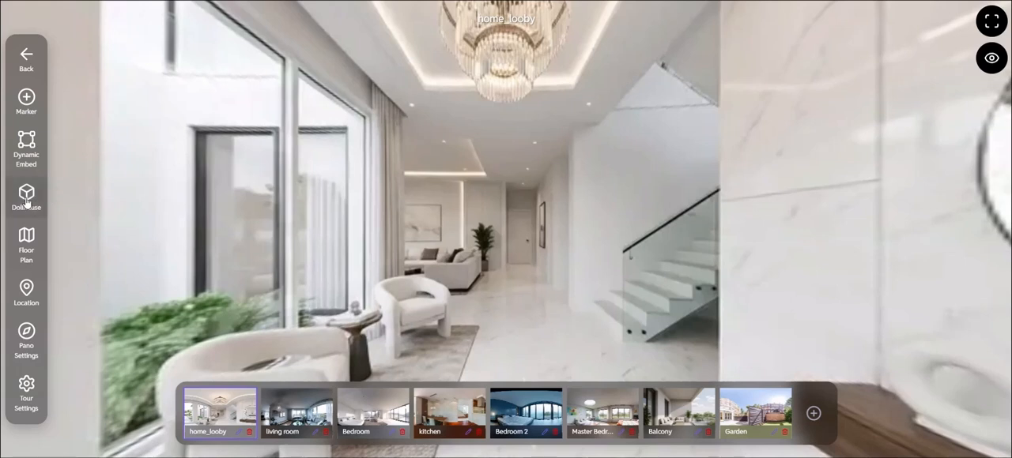
Open the tour's dollhouse editor and add the Home_looby room.
click(26, 200)
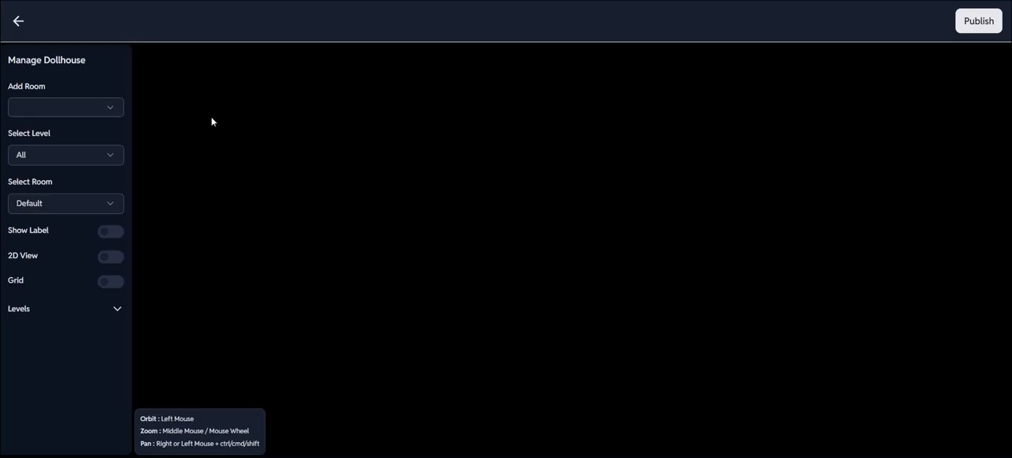
click(106, 107)
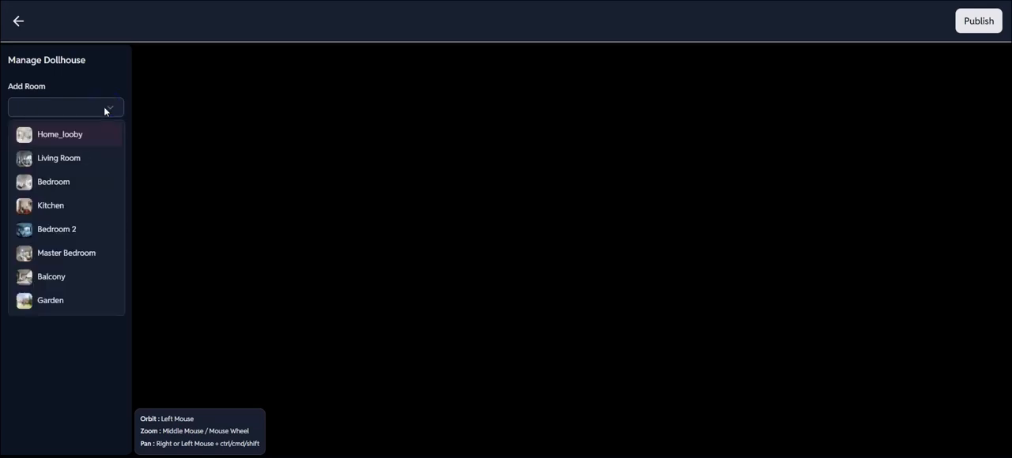
click(88, 134)
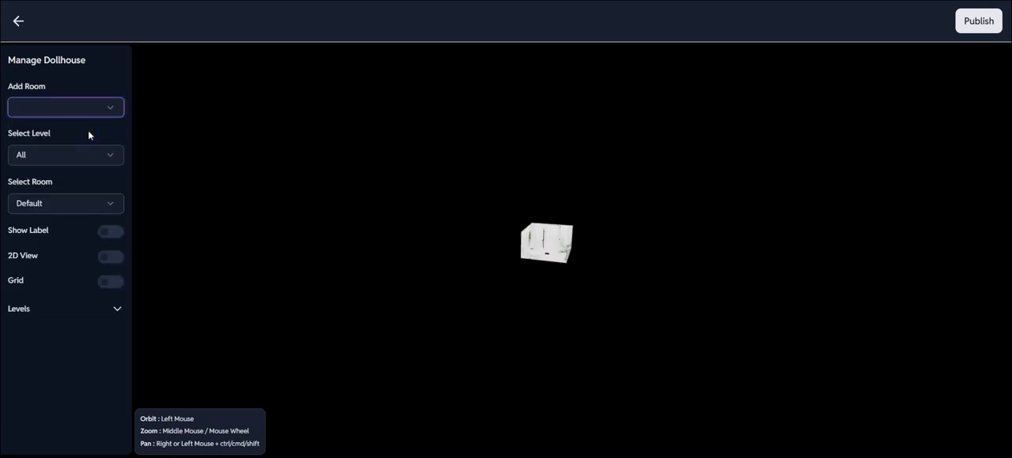
Set the Home_looby room's width to 1000 and its depth to 700.
click(547, 252)
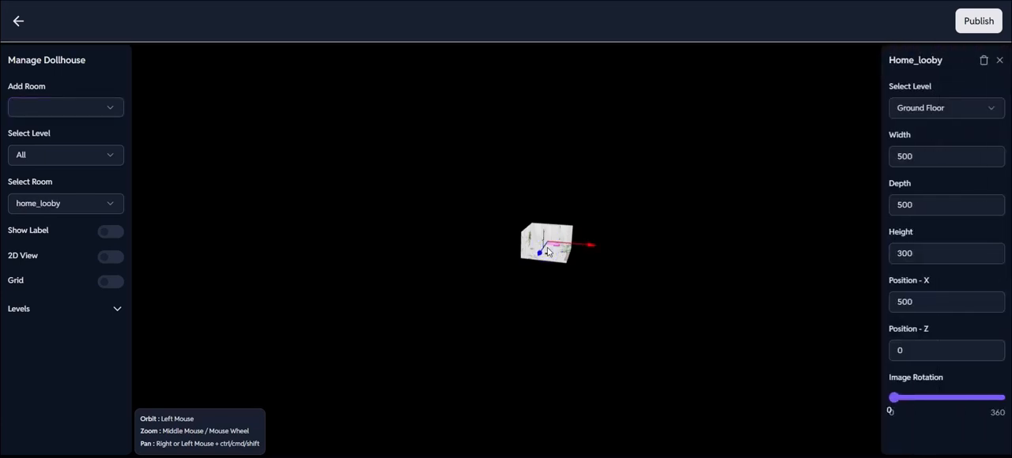
click(924, 157)
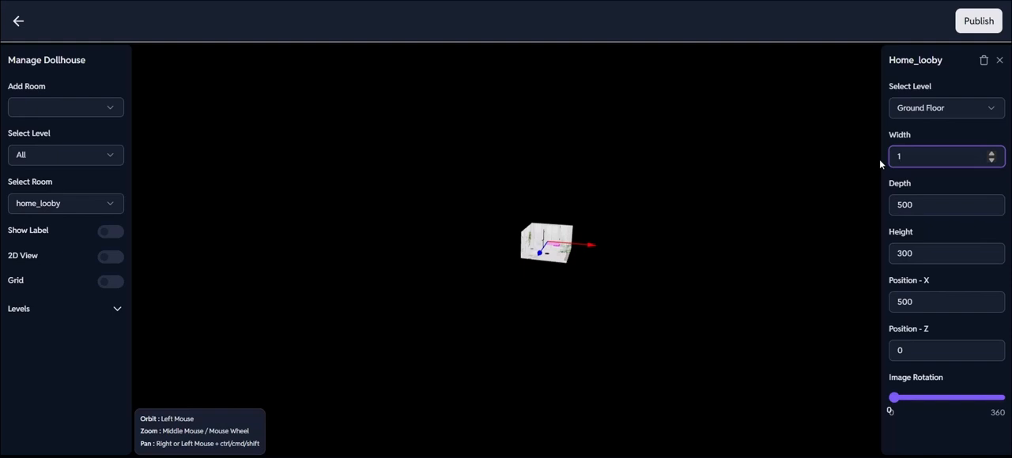
text(1000)
key(Tab)
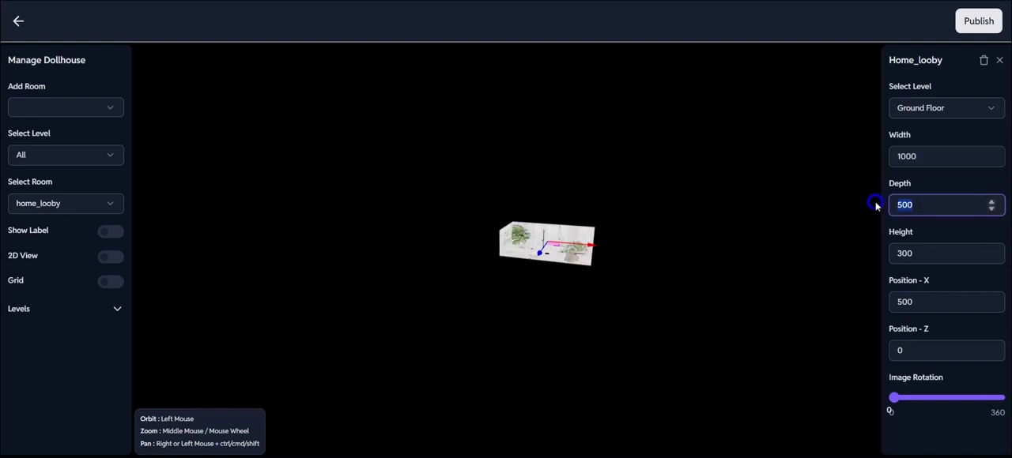
key(BackSpace)
text(700)
click(794, 231)
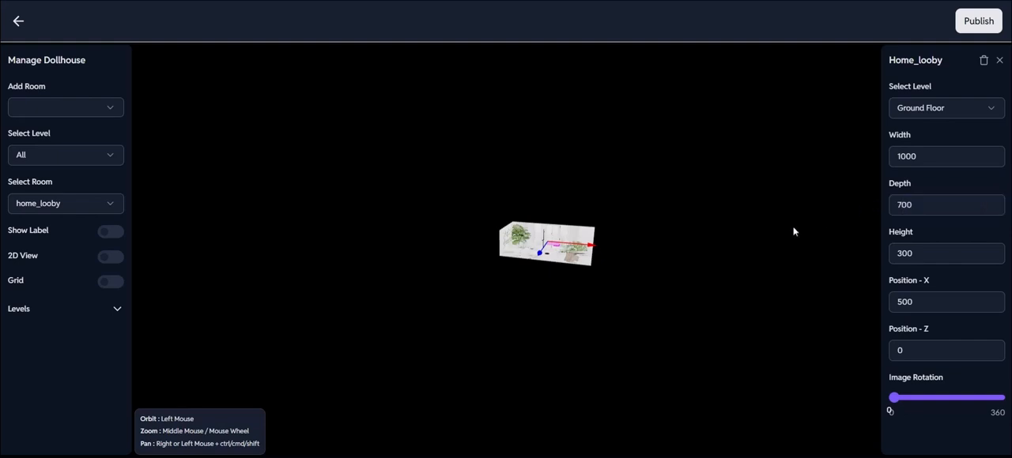
Set the Home_looby room's height to 500.
click(555, 256)
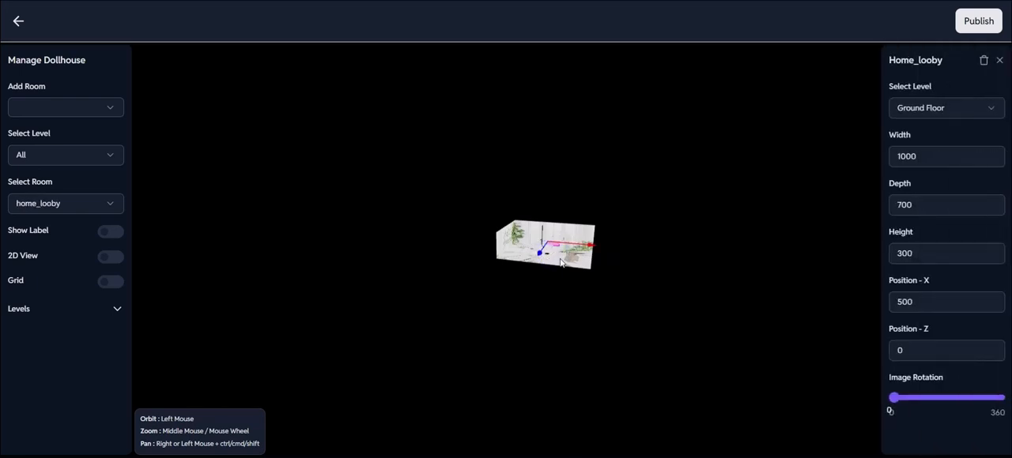
drag(917, 255, 887, 253)
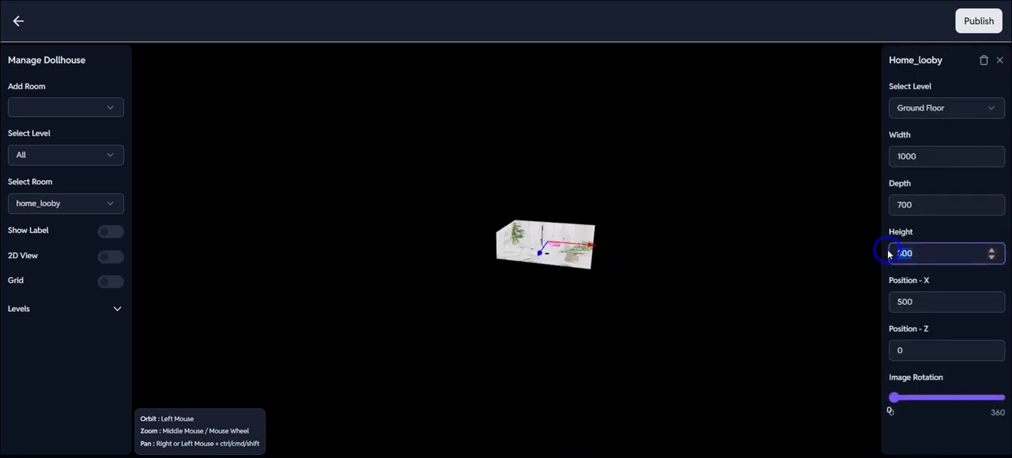
key(BackSpace)
text(500)
click(788, 264)
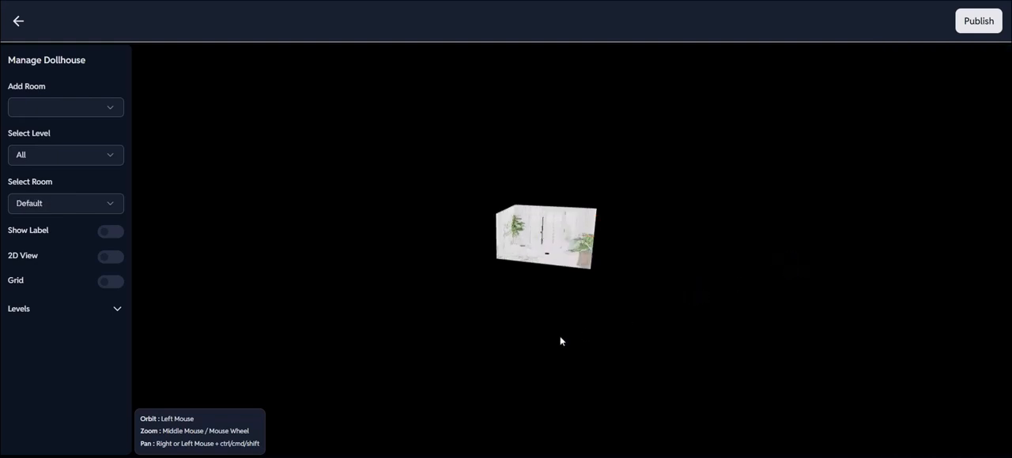
mouse_move(560, 336)
mouse_down()
mouse_move(536, 341)
mouse_move(552, 342)
mouse_up()
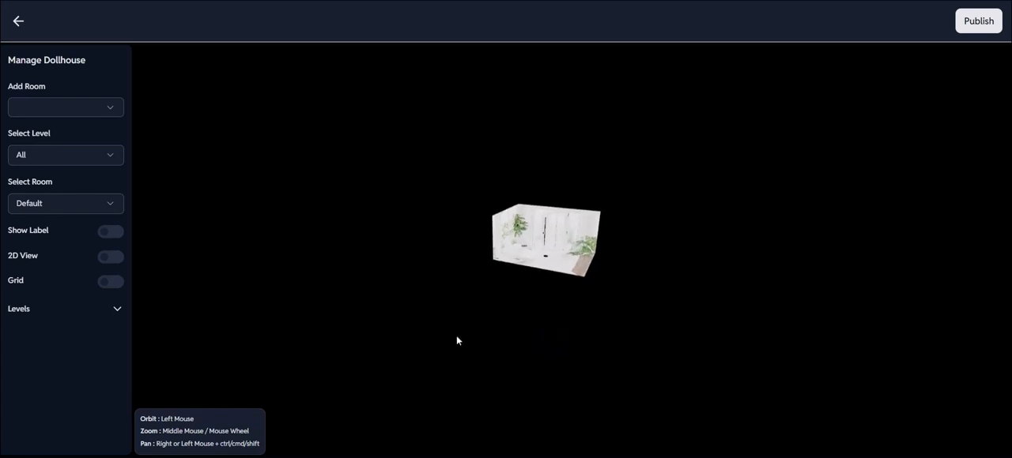
Preview the room label briefly and examine the label and height settings of the Ground Floor and First Floor levels.
click(111, 234)
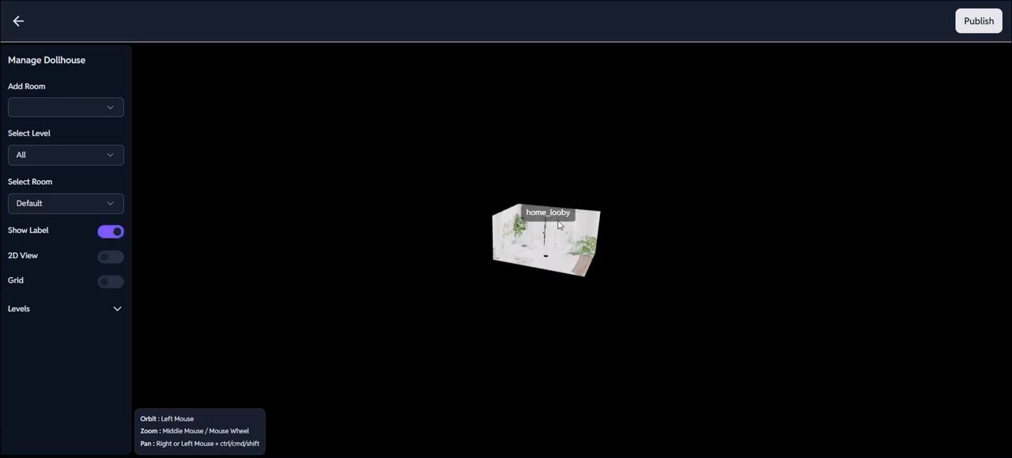
click(110, 233)
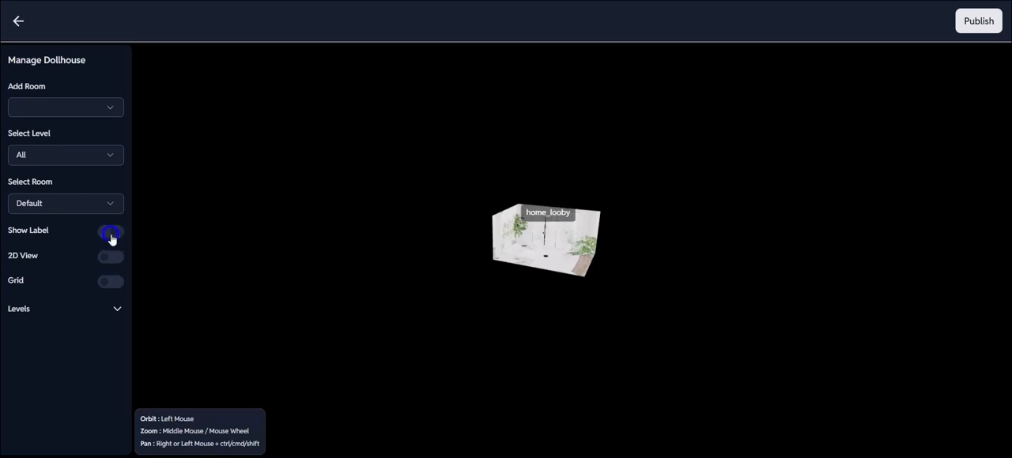
click(115, 310)
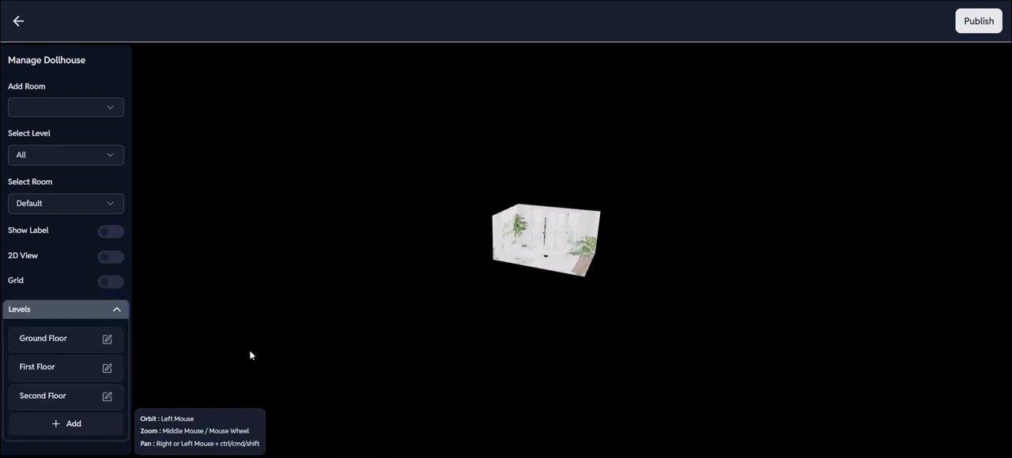
mouse_move(86, 343)
click(53, 339)
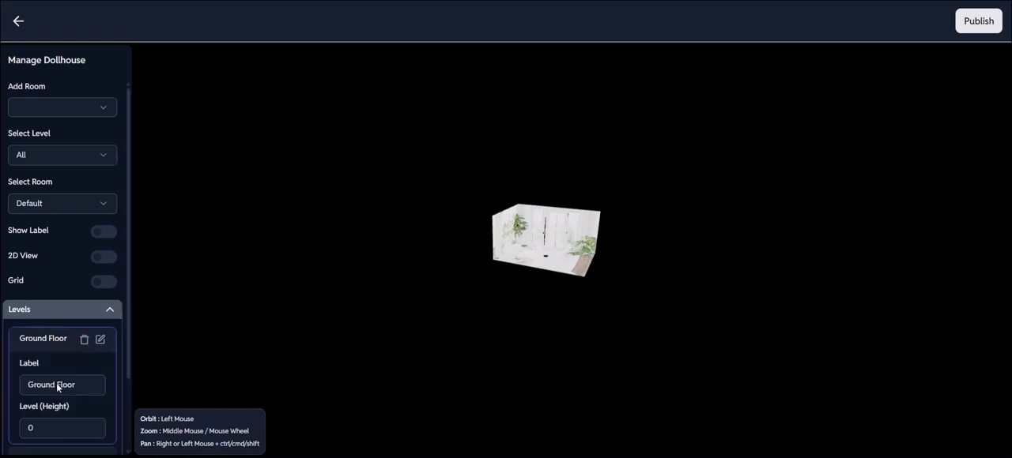
scroll(59, 400, down, 1)
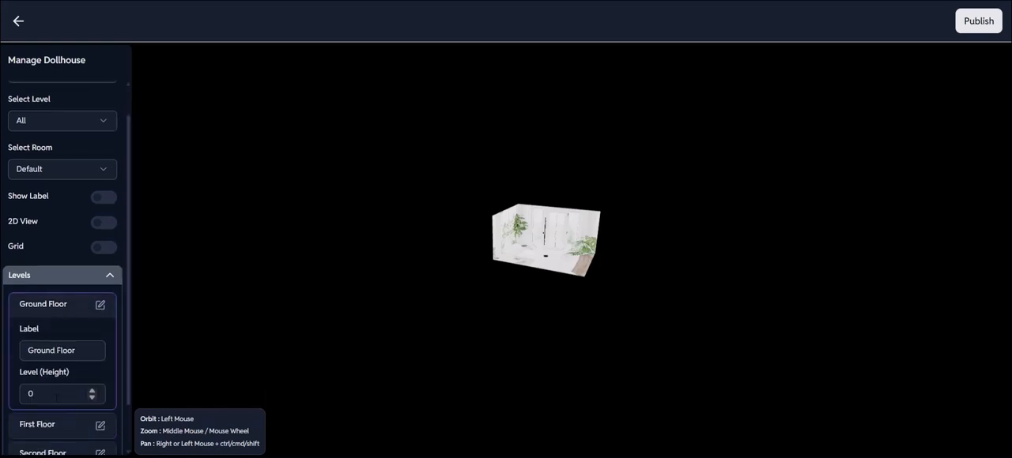
click(59, 305)
click(49, 368)
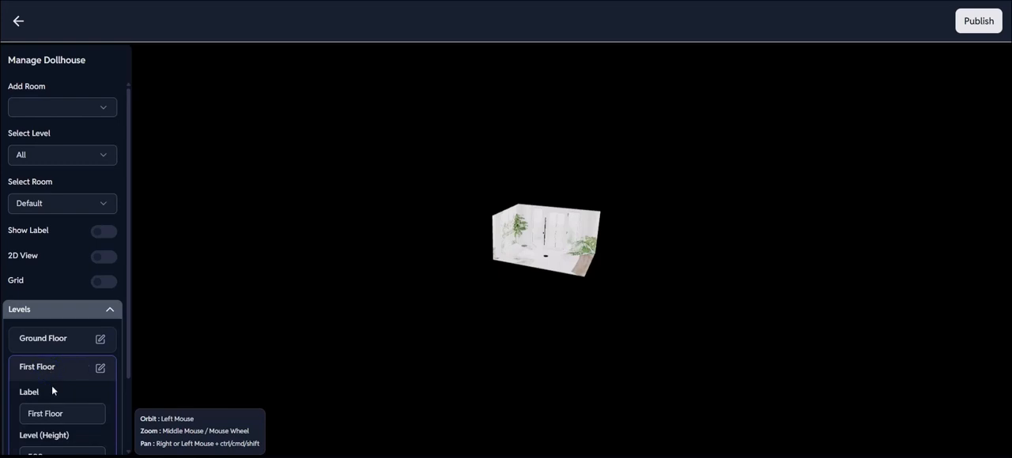
scroll(51, 386, down, 3)
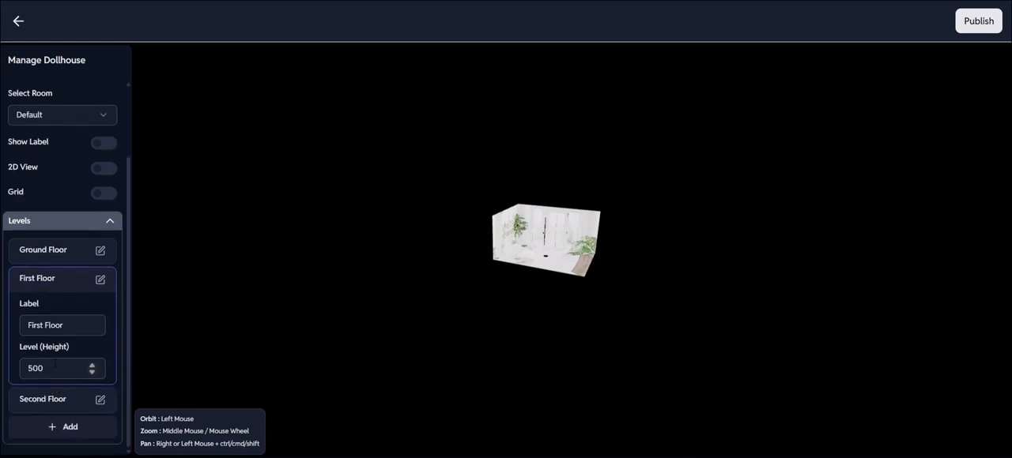
click(55, 279)
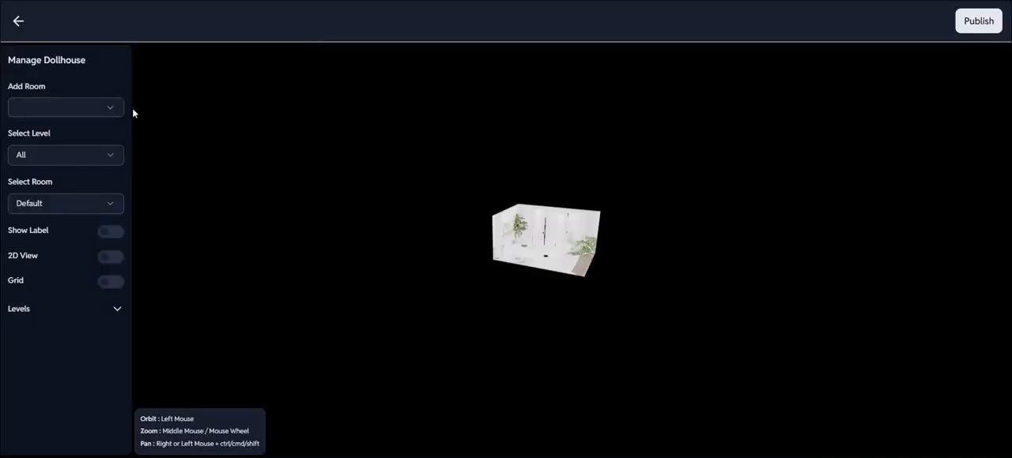
Add the Living Room and place it beside the lobby at about X 1324, Z -28.
click(109, 108)
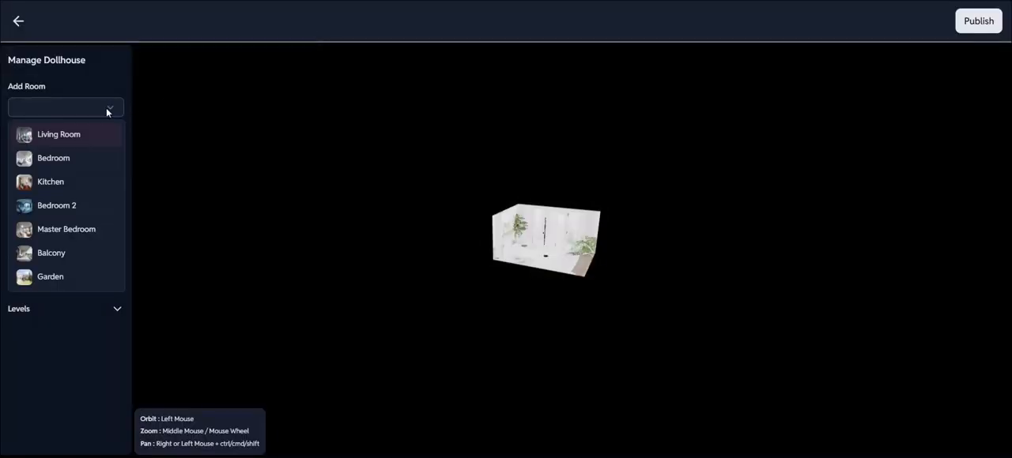
click(77, 140)
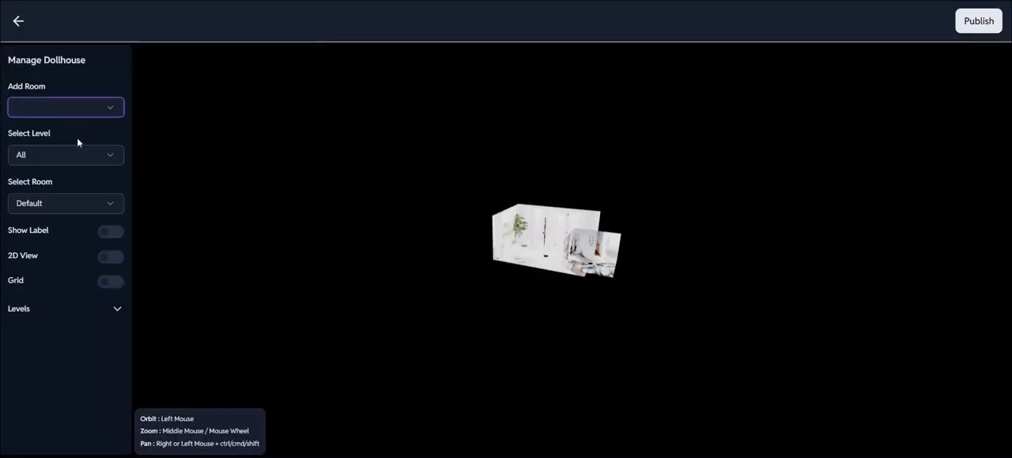
click(599, 257)
drag(598, 257, 633, 257)
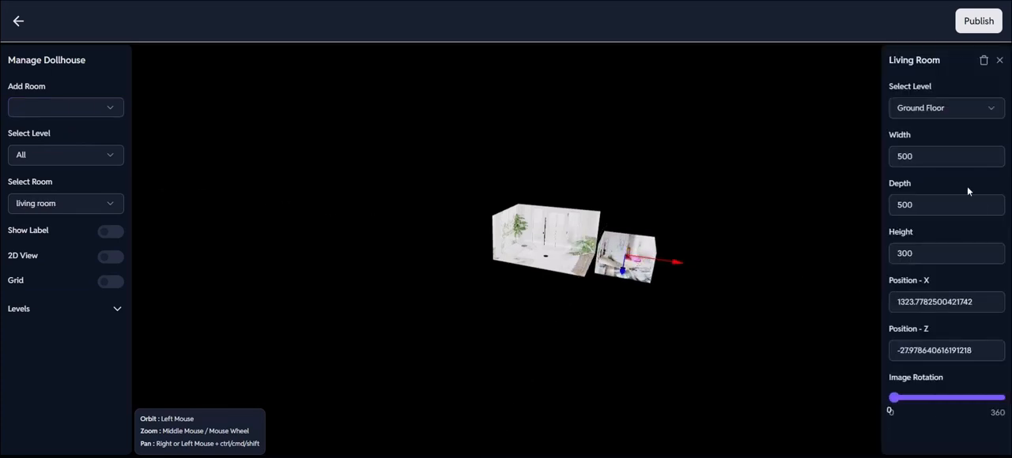
Set the Living Room's width to 1000 and its depth to 700.
drag(929, 156, 863, 151)
key(BackSpace)
text(1000)
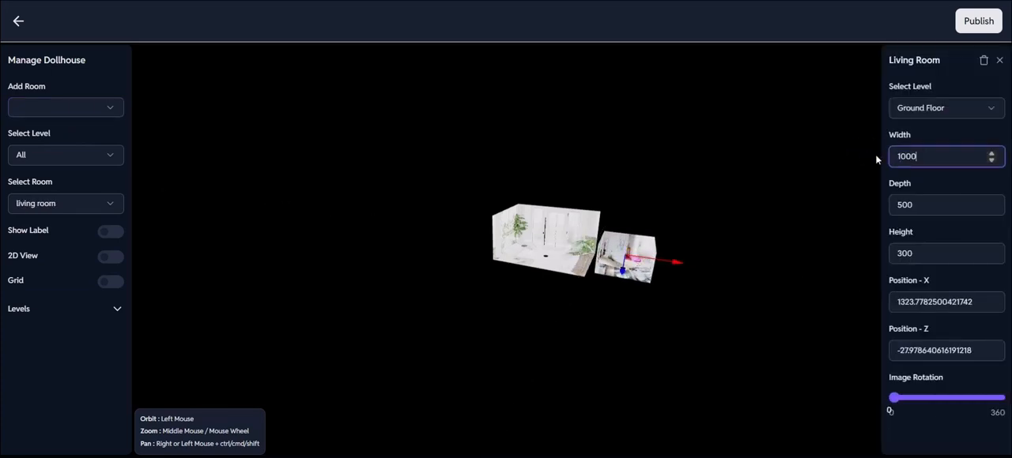
key(Tab)
key(BackSpace)
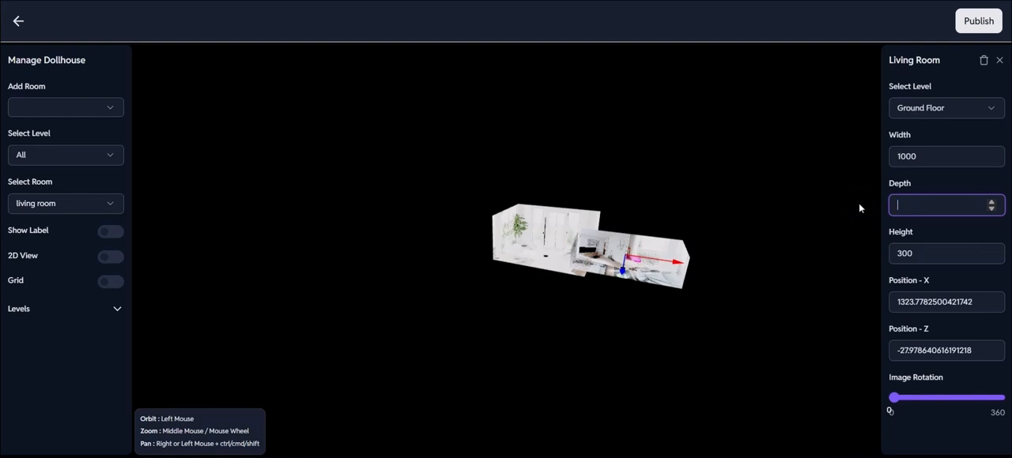
text(700)
click(845, 227)
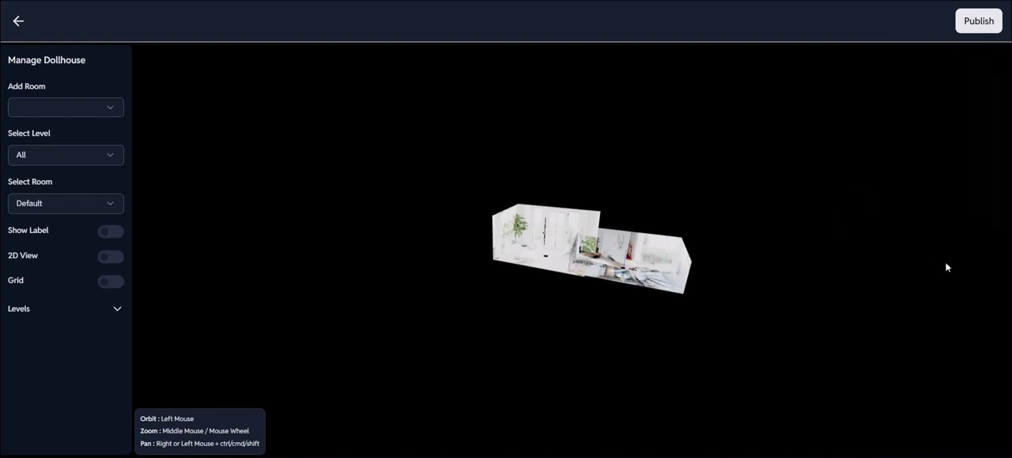
Set the Living Room's height to 500.
click(648, 270)
drag(937, 253, 847, 259)
text(500)
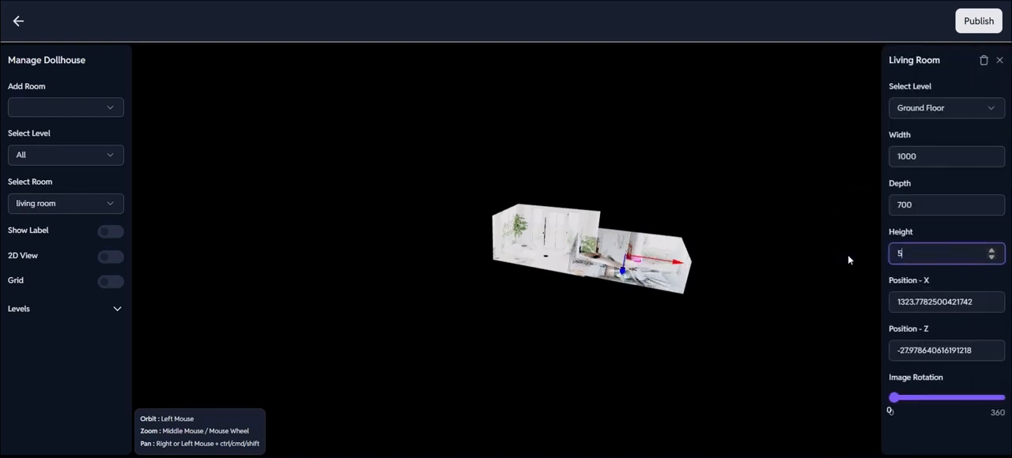
click(820, 224)
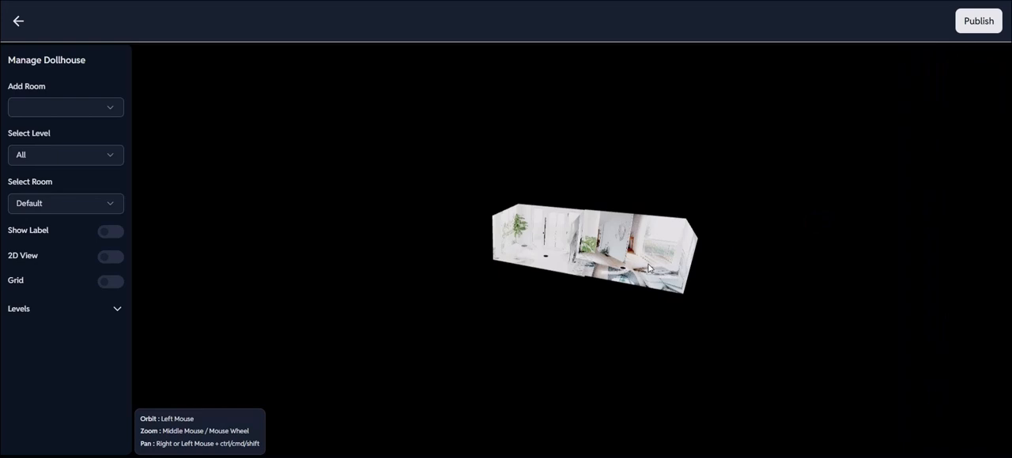
Move the Living Room along the X axis to about 1536, clear of the lobby.
click(650, 268)
drag(649, 269, 648, 279)
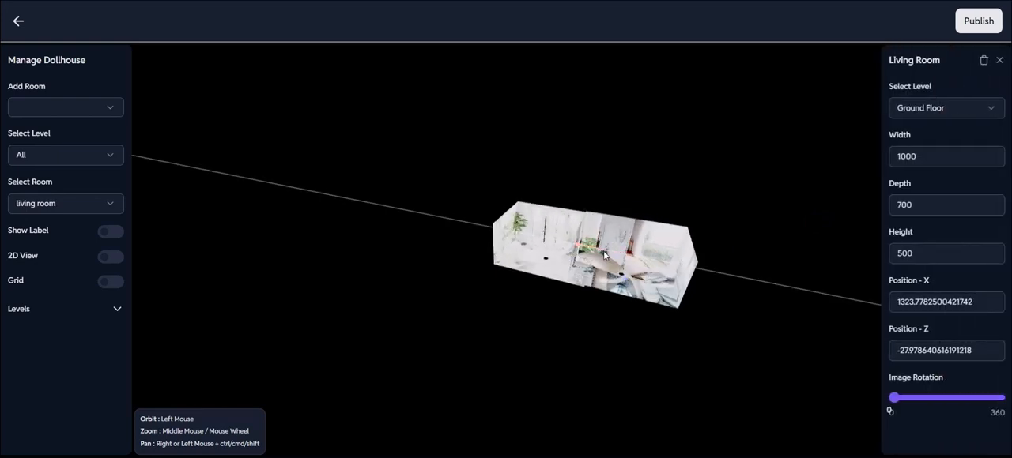
mouse_move(609, 251)
mouse_down()
mouse_move(639, 260)
mouse_move(627, 257)
mouse_up()
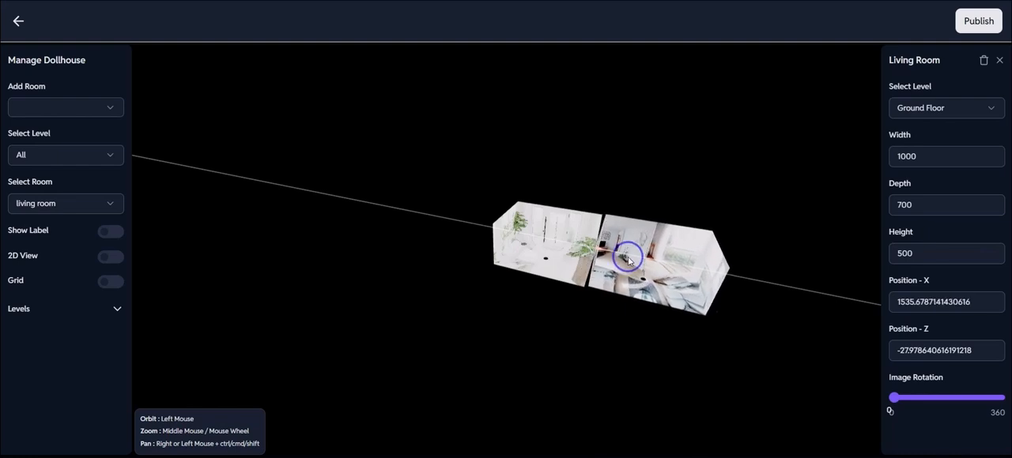
In 2D view, align the Living Room flush with the lobby at about X 1499, Z -3, and return to 3D view.
click(110, 258)
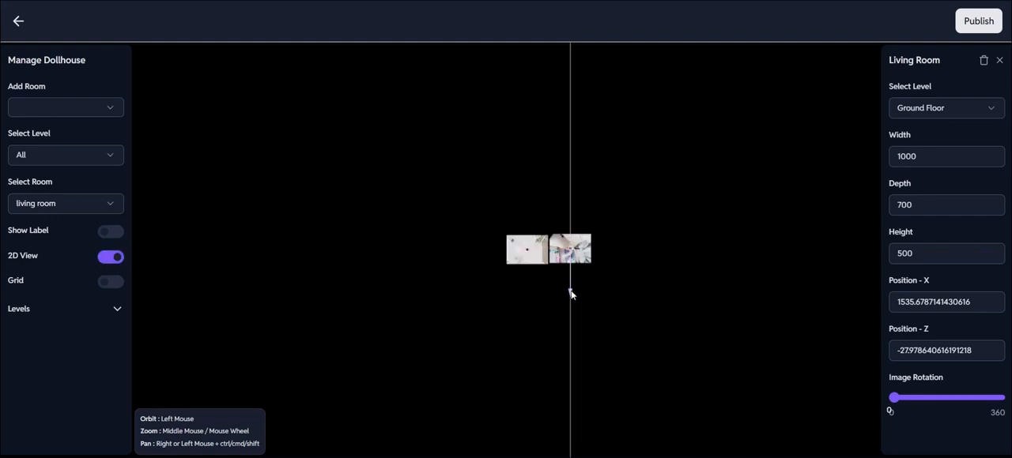
scroll(570, 293, up, 3)
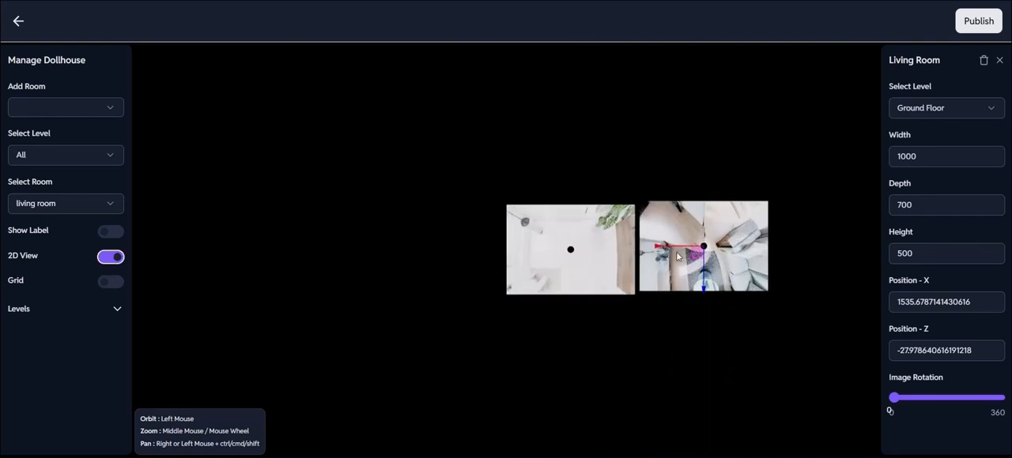
drag(686, 249, 684, 259)
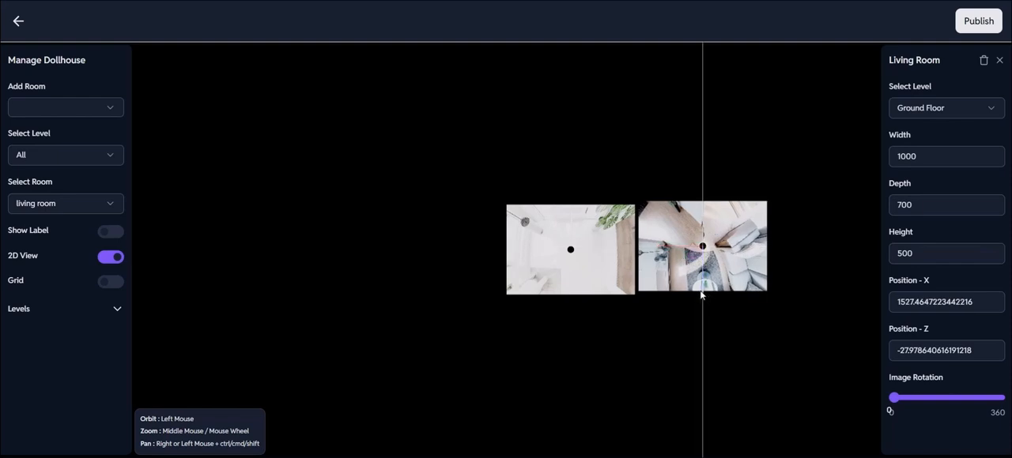
drag(703, 290, 702, 293)
drag(662, 255, 657, 255)
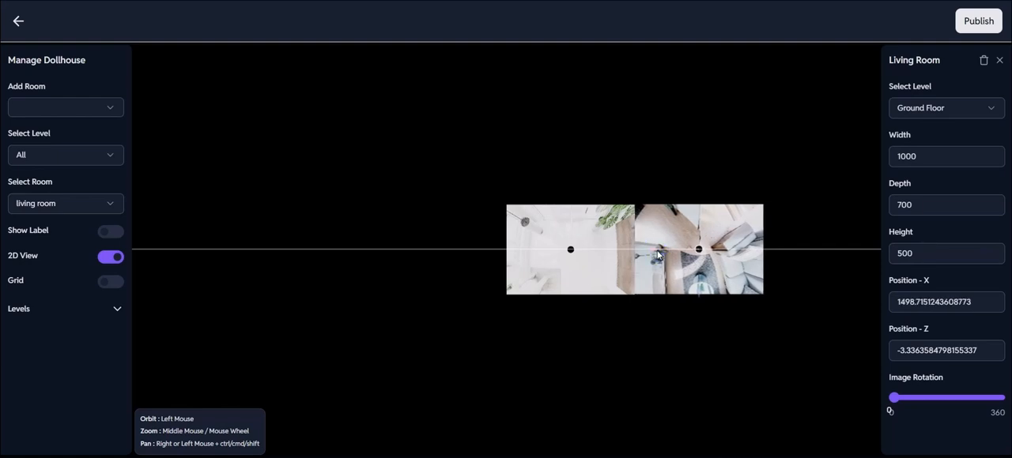
click(157, 290)
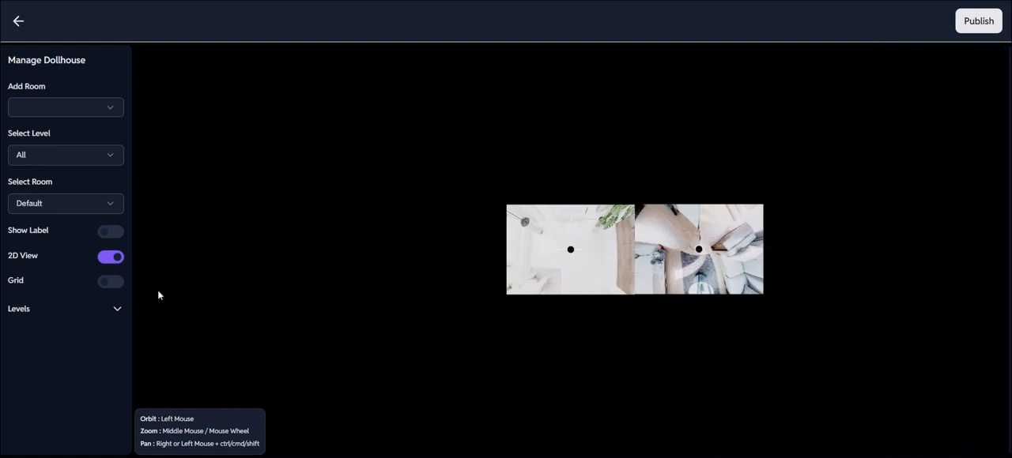
click(117, 259)
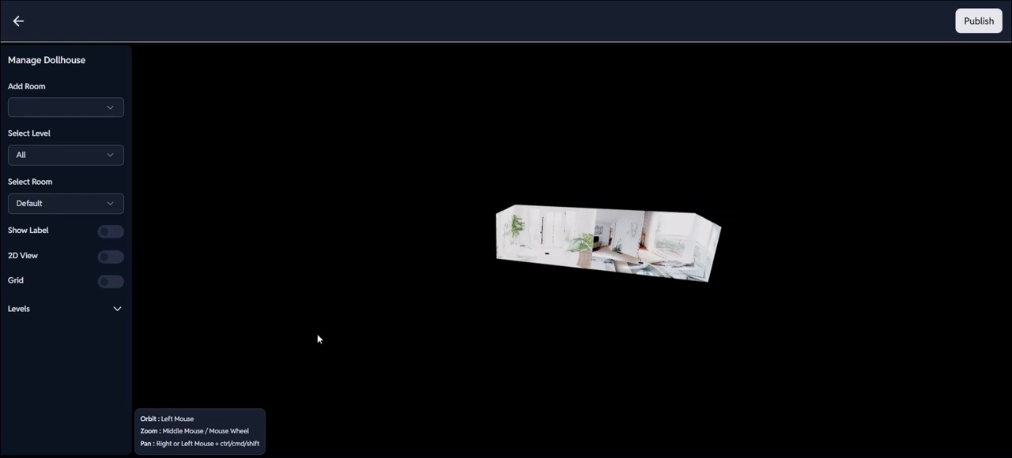
Show the room labels on the dollhouse to examine them, and hide them again.
drag(316, 338, 291, 348)
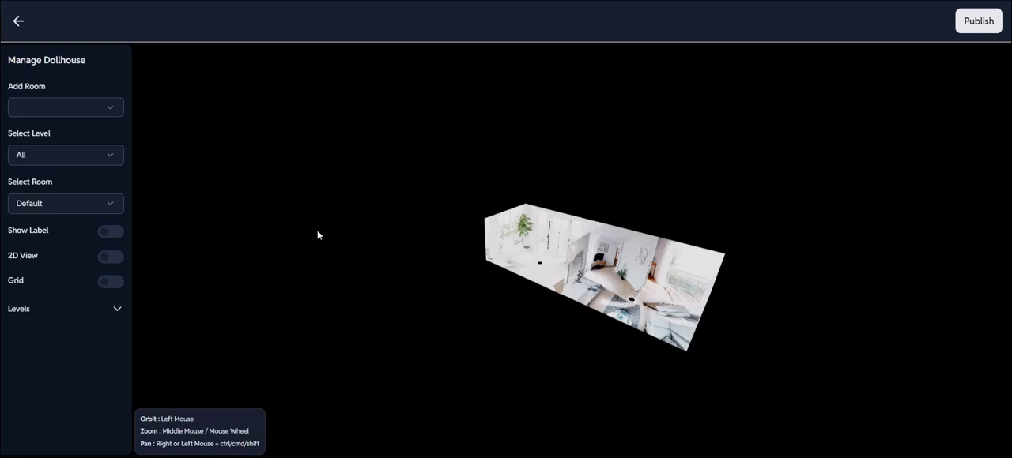
click(108, 234)
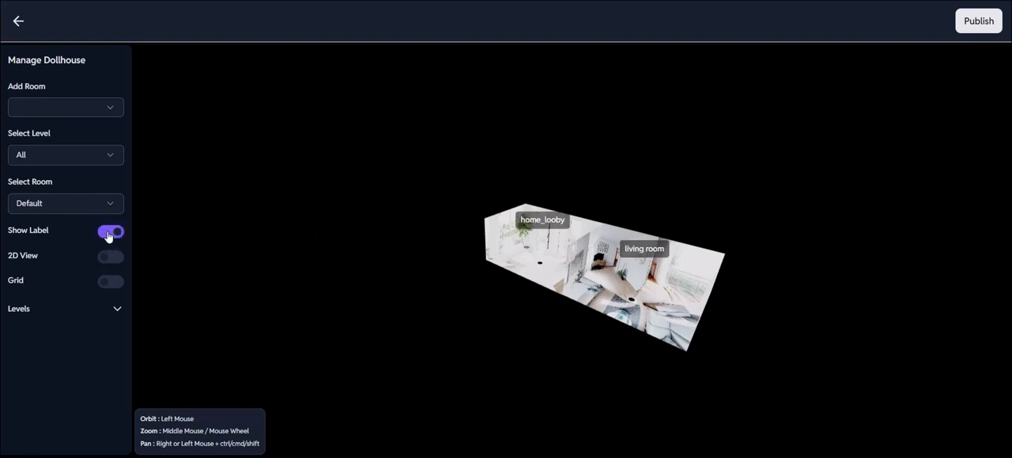
click(108, 235)
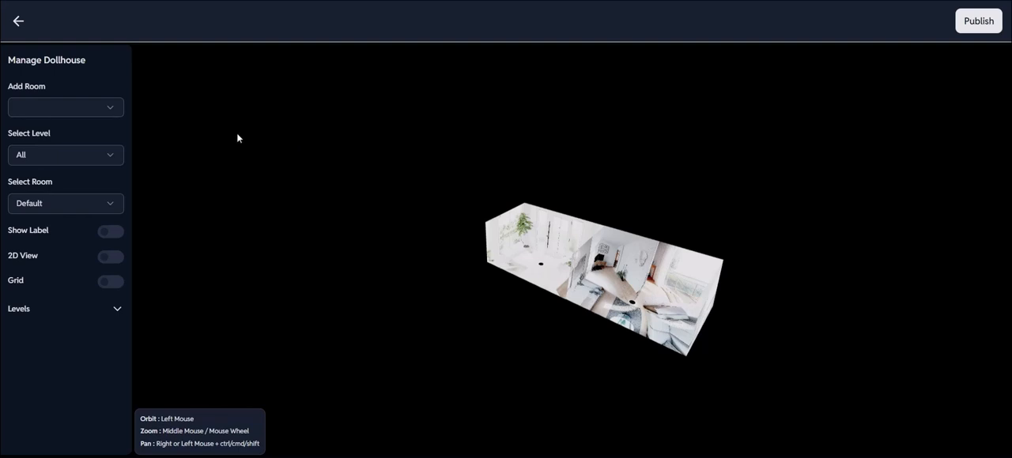
Add the Bedroom to the dollhouse and assign it to the First Floor level.
click(100, 108)
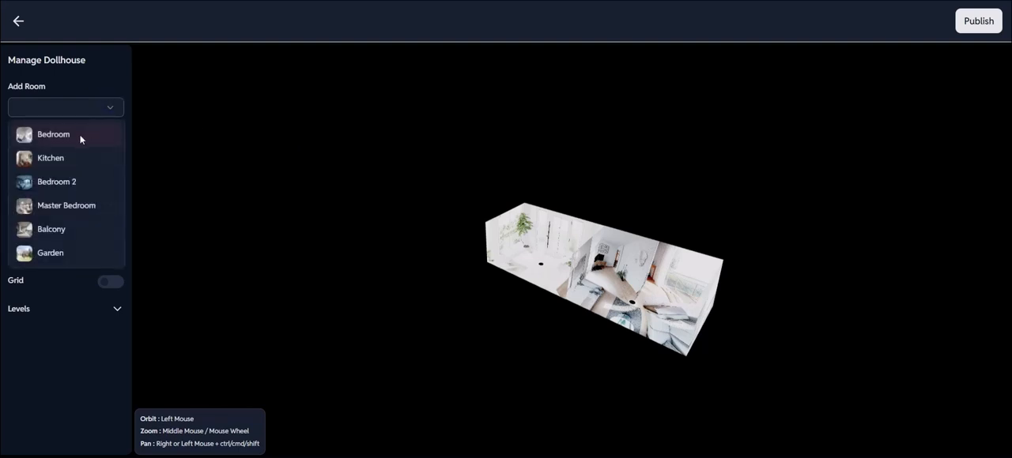
click(81, 138)
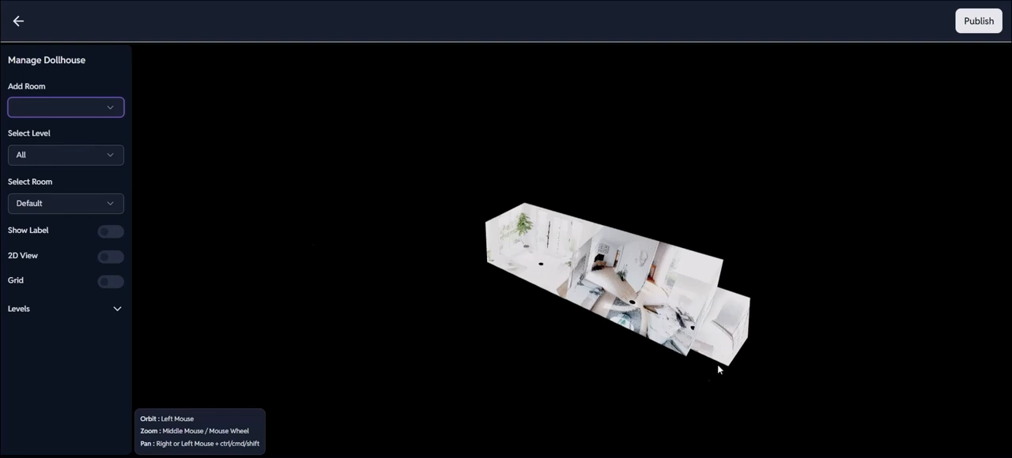
click(731, 339)
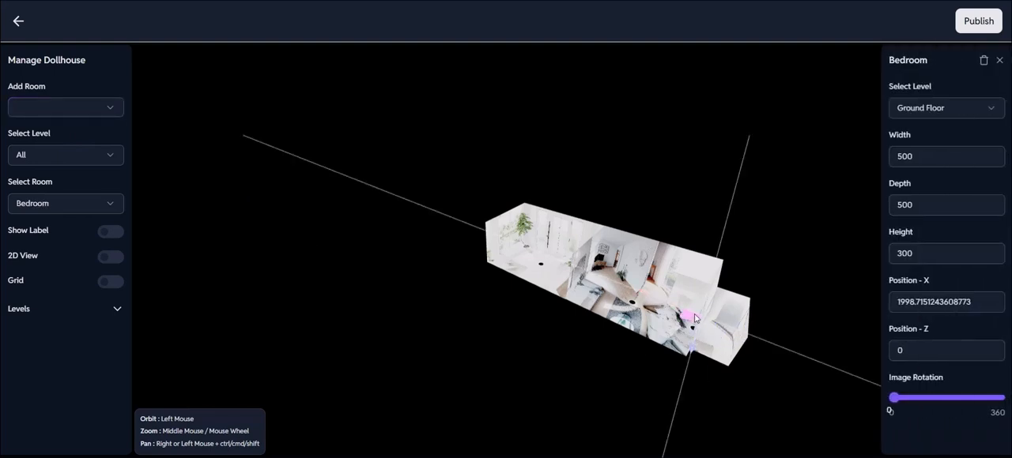
click(938, 111)
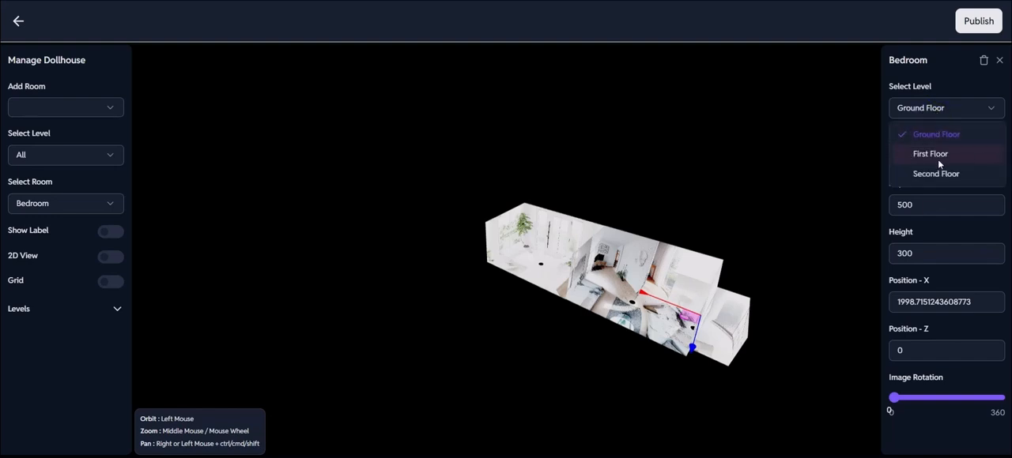
click(939, 155)
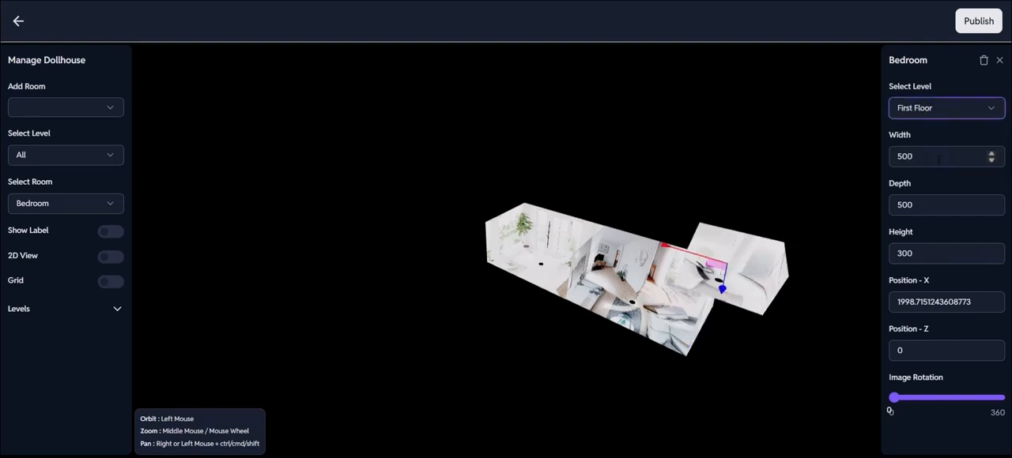
click(755, 264)
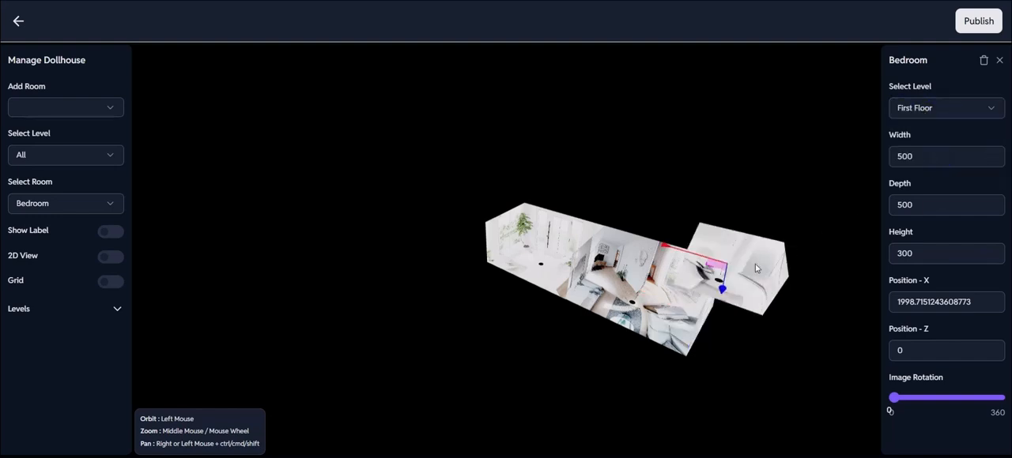
Set the Bedroom's width to 1000 and its depth to 700.
click(925, 155)
key(BackSpace)
key(BackSpace)
key(BackSpace)
text(1000)
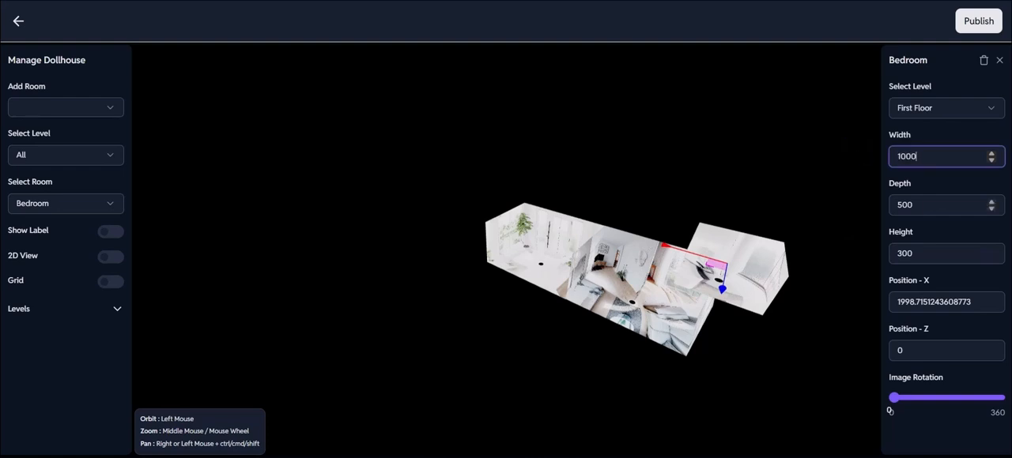
click(925, 204)
drag(920, 205, 882, 211)
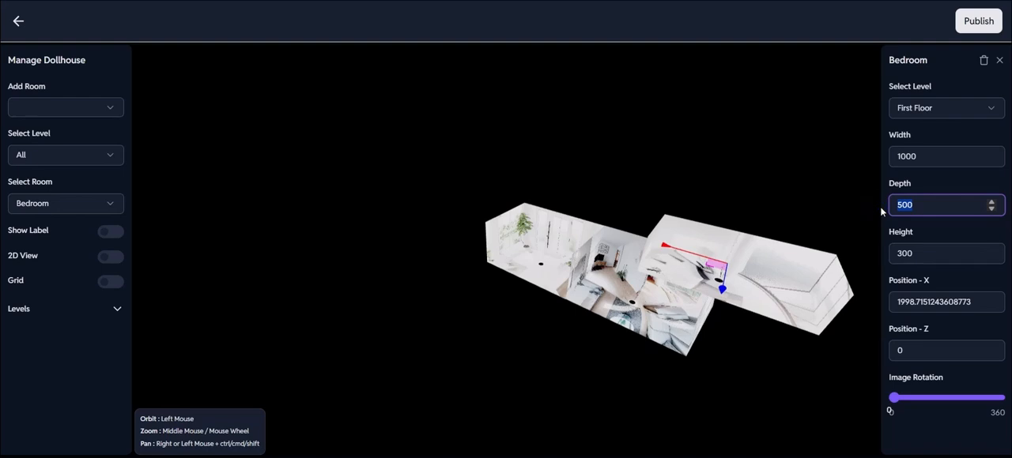
text(700)
Set the Bedroom's height to 500.
click(925, 253)
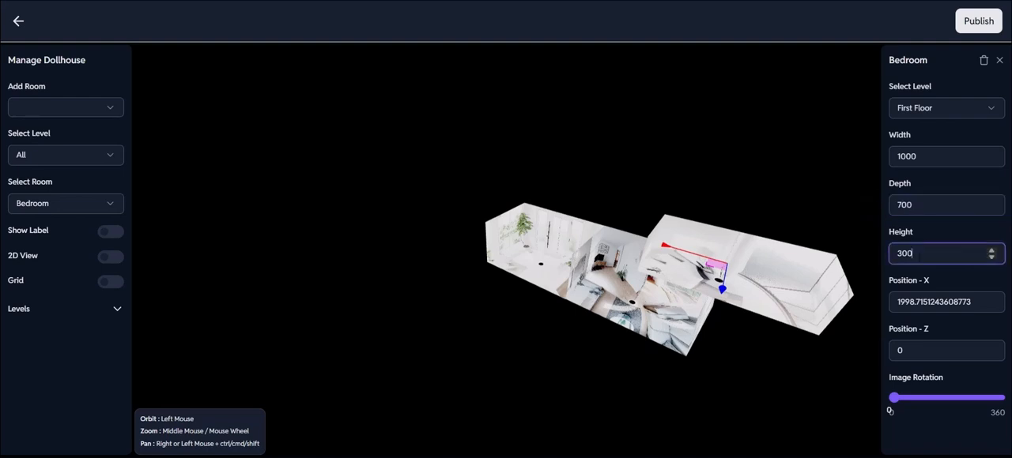
drag(920, 254, 888, 257)
key(BackSpace)
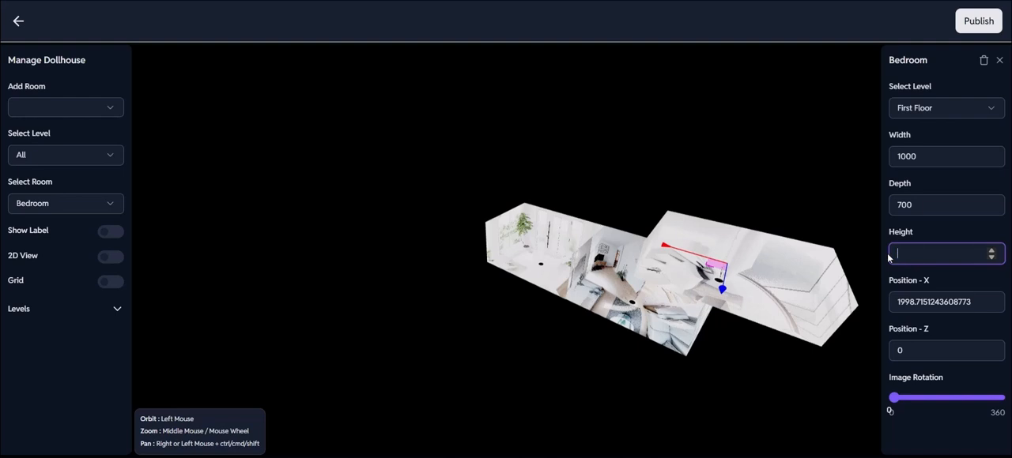
text(500)
click(816, 190)
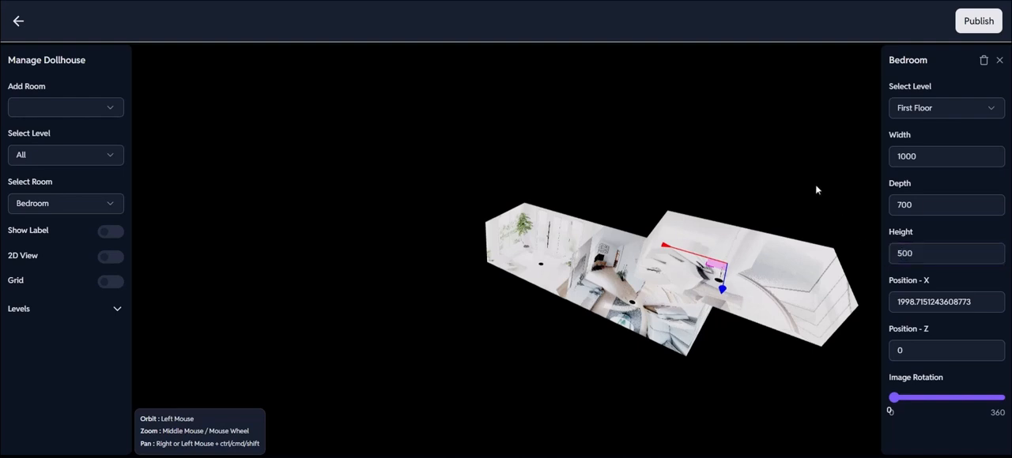
click(781, 249)
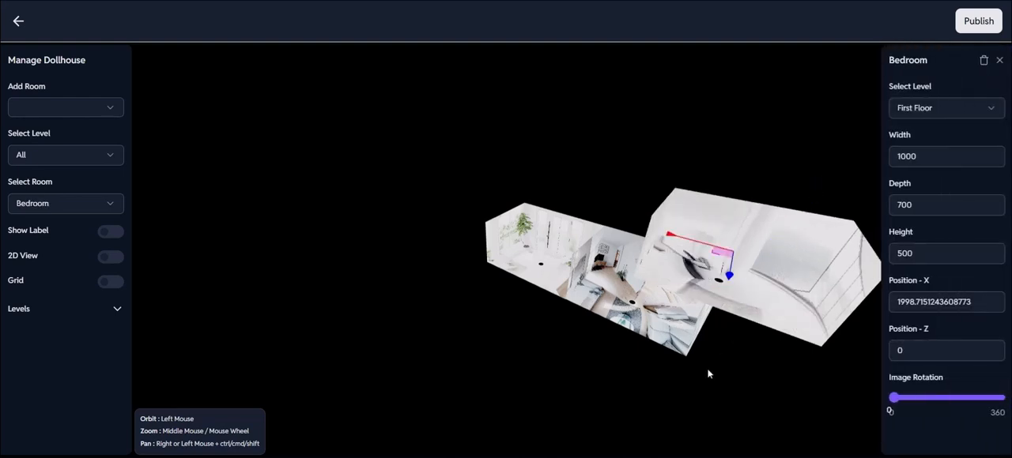
Move the Bedroom along the X axis to about 498 so it sits above the lobby.
drag(708, 374, 720, 354)
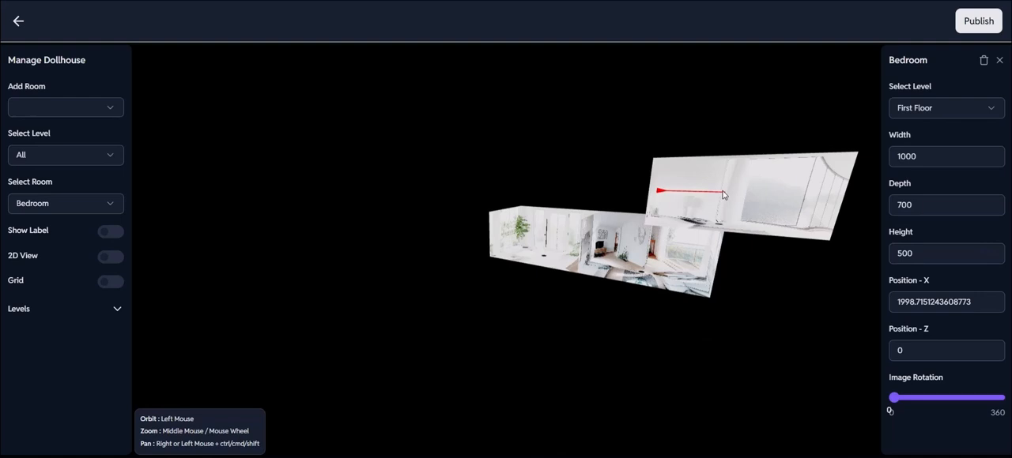
click(725, 191)
drag(686, 194, 523, 173)
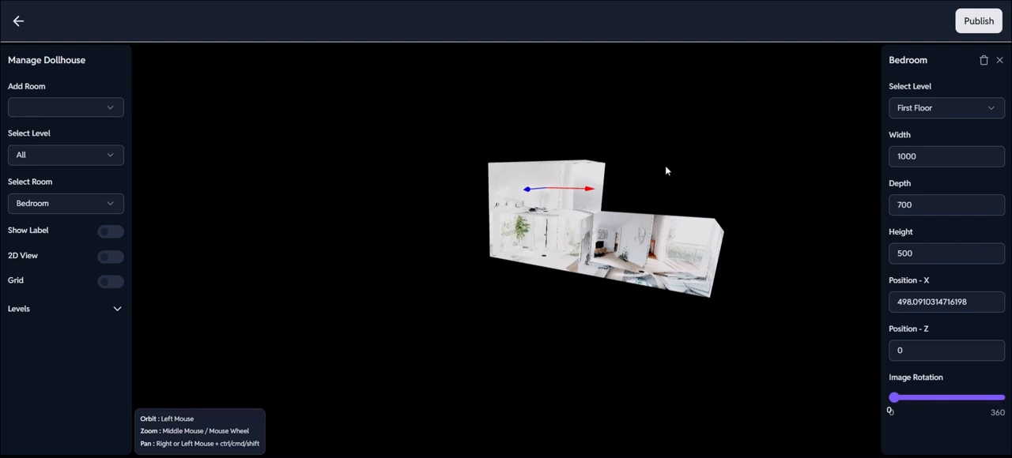
mouse_move(665, 165)
mouse_down()
mouse_move(648, 193)
mouse_move(568, 169)
mouse_move(673, 168)
mouse_up()
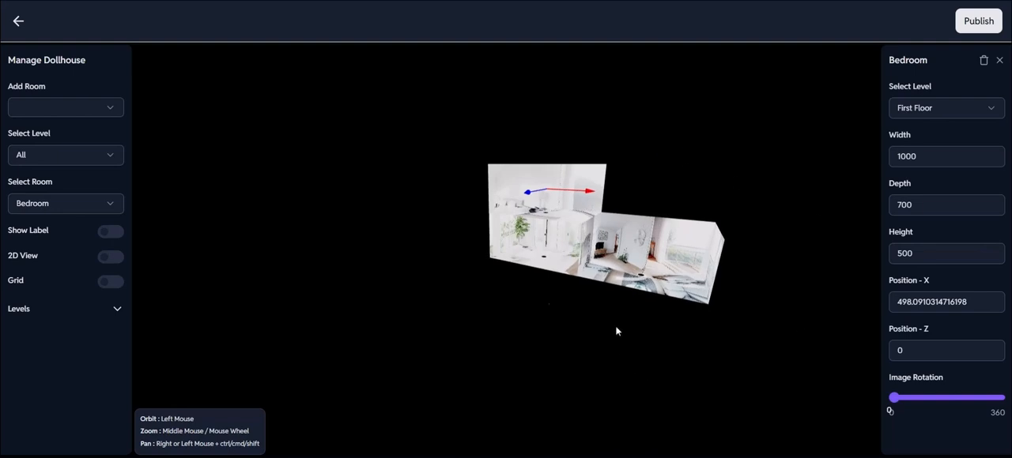
Show the floor grid to examine the rooms' placement from several sides, and hide it again.
click(111, 281)
drag(429, 337, 328, 336)
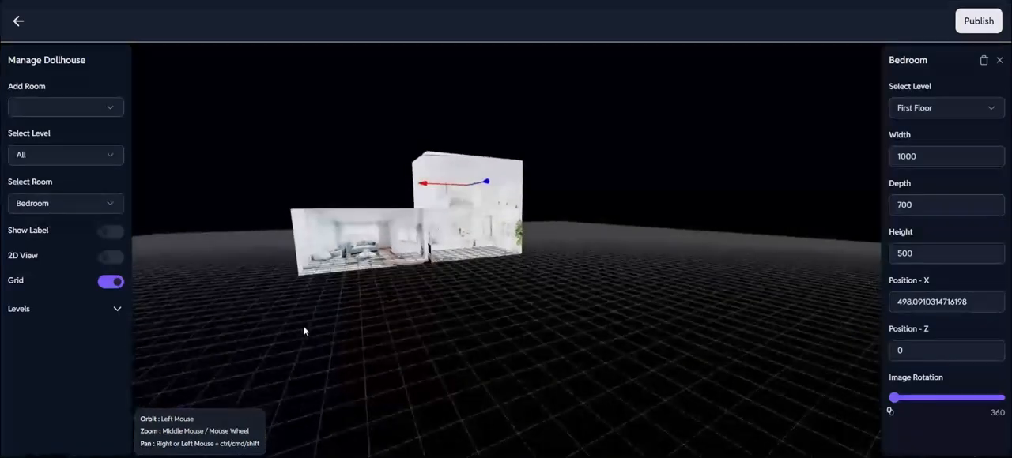
drag(305, 331, 432, 335)
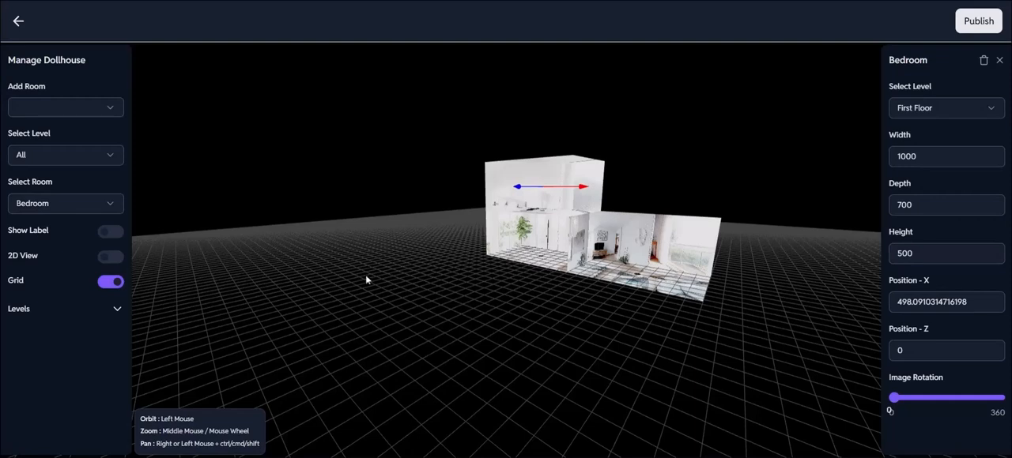
click(113, 283)
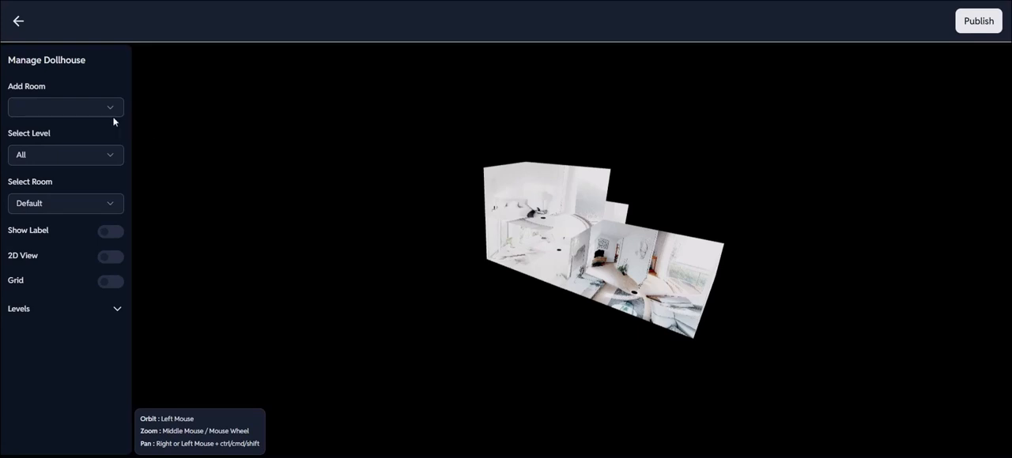
Add the Kitchen to the dollhouse and move it along the Z axis to about -922, clear of the Living Room.
click(99, 112)
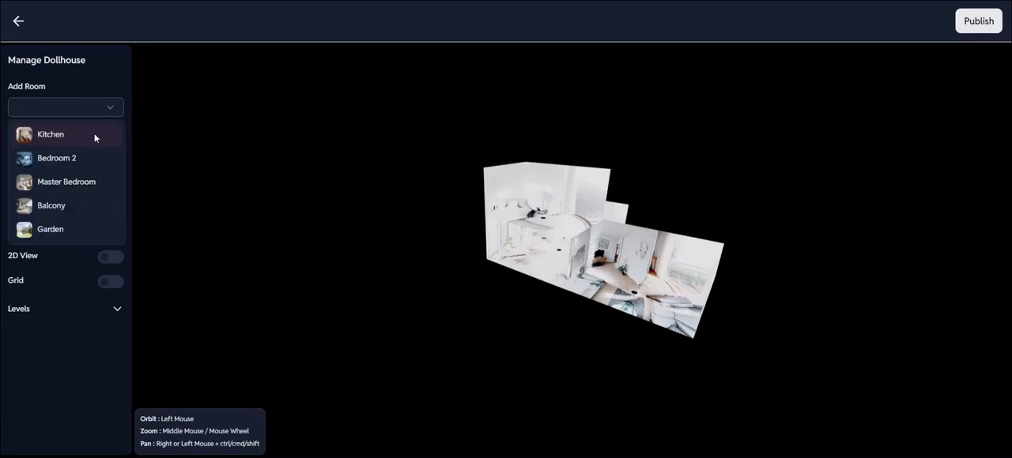
click(95, 139)
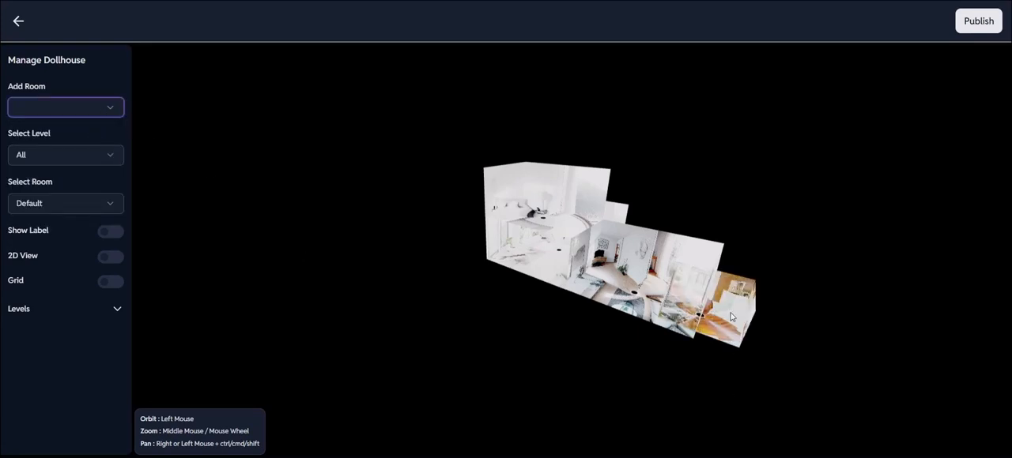
click(731, 310)
mouse_move(657, 381)
mouse_down()
mouse_move(622, 388)
mouse_move(706, 345)
mouse_up()
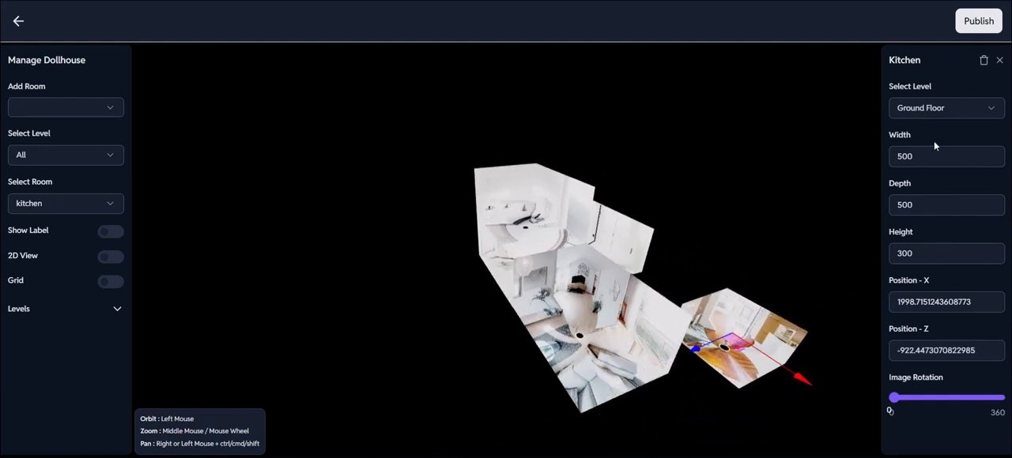
Set the Kitchen's width to 1000 and its depth to 700.
click(909, 150)
key(ctrl+a)
text(1000)
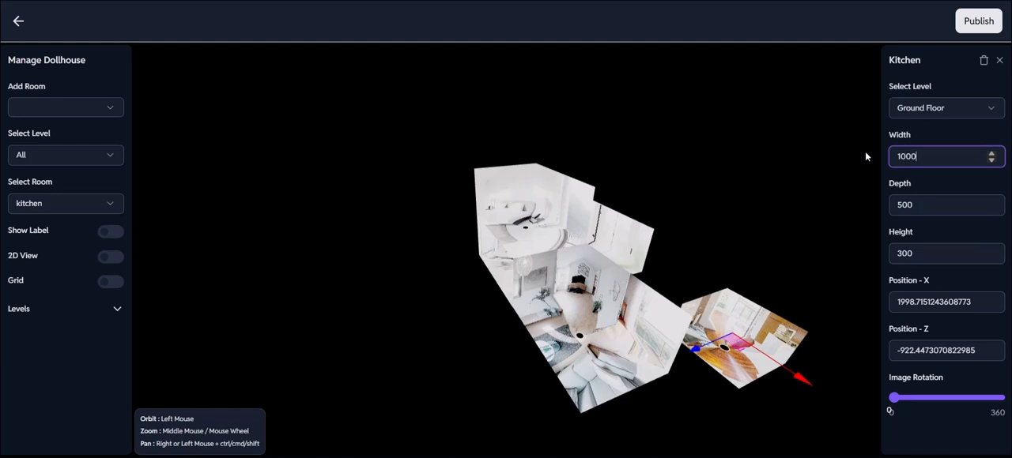
key(Tab)
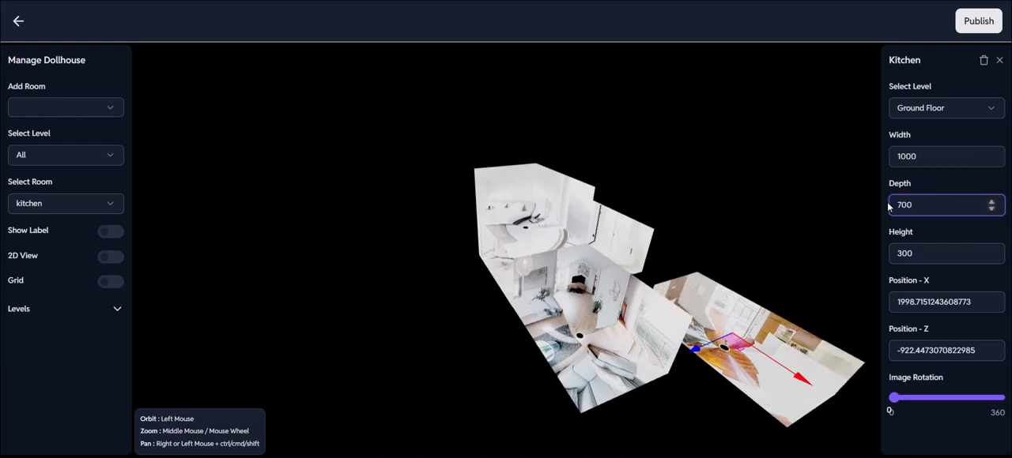
click(800, 191)
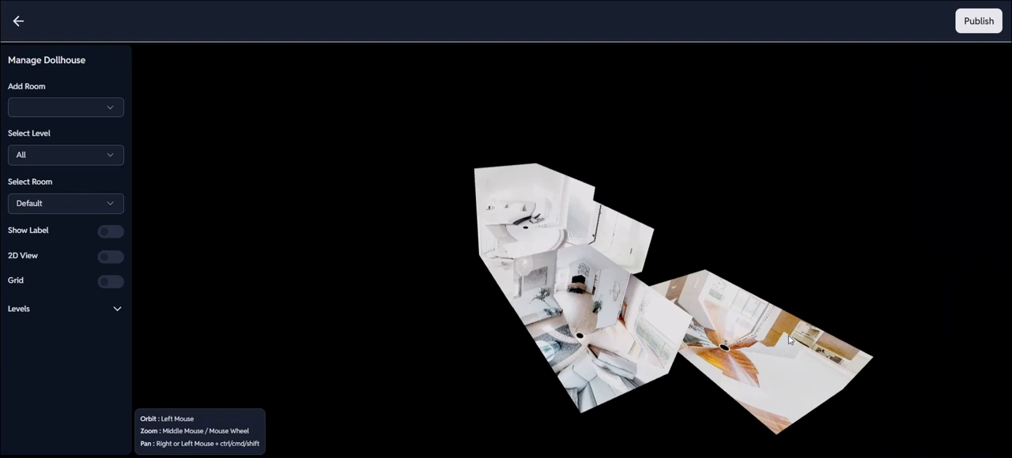
Set the Kitchen's height to 500.
click(788, 334)
click(910, 261)
key(ctrl+a)
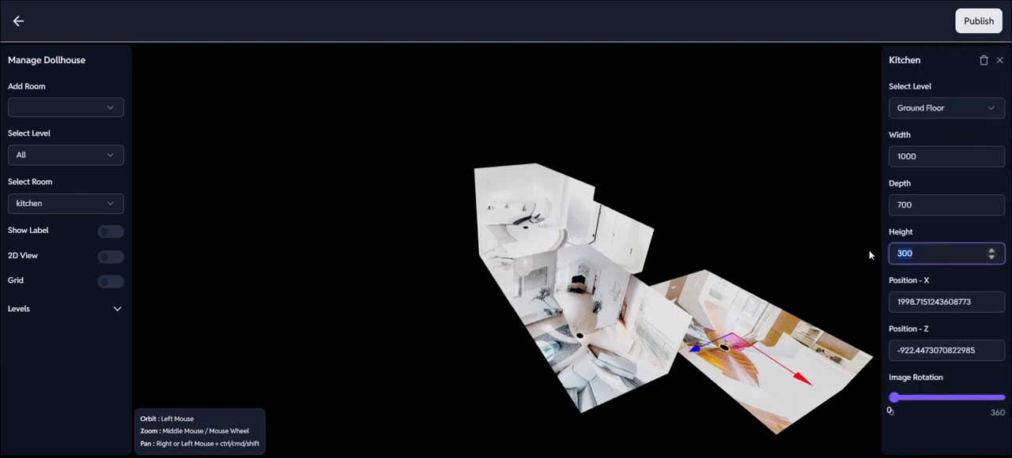
text(500)
click(793, 212)
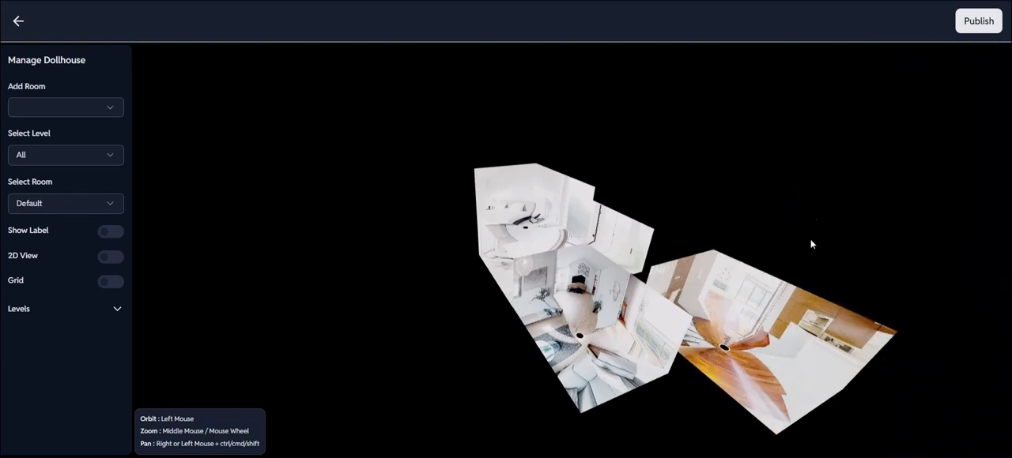
In the 2D view, move the Kitchen closer to the Living Room, to about X 1546 and Z -794.
drag(798, 221, 835, 229)
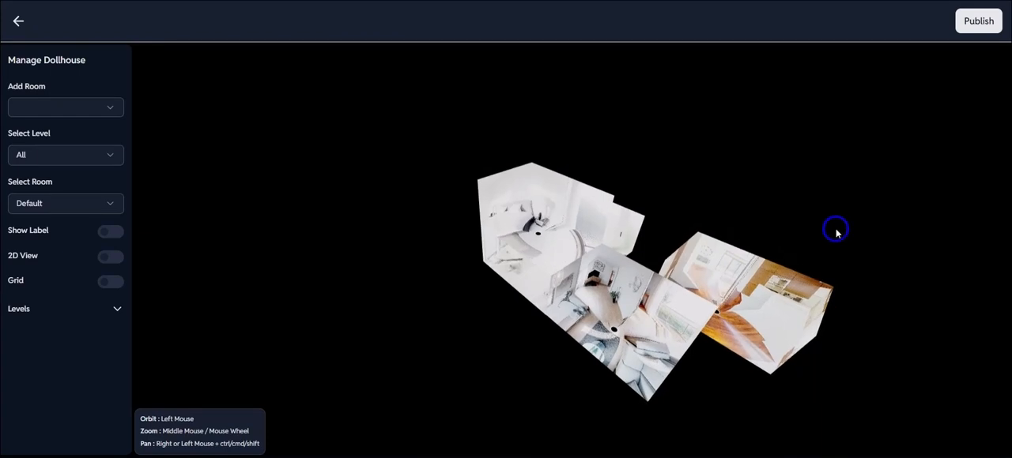
click(109, 257)
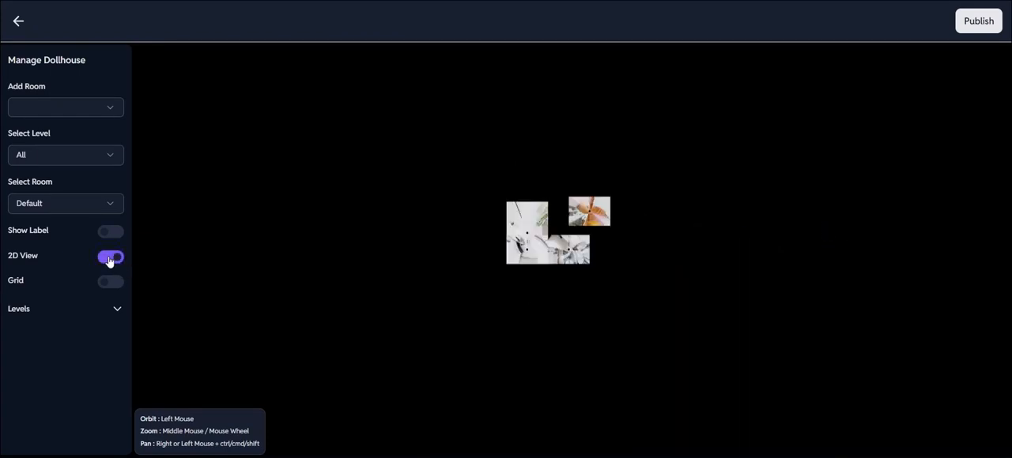
click(588, 213)
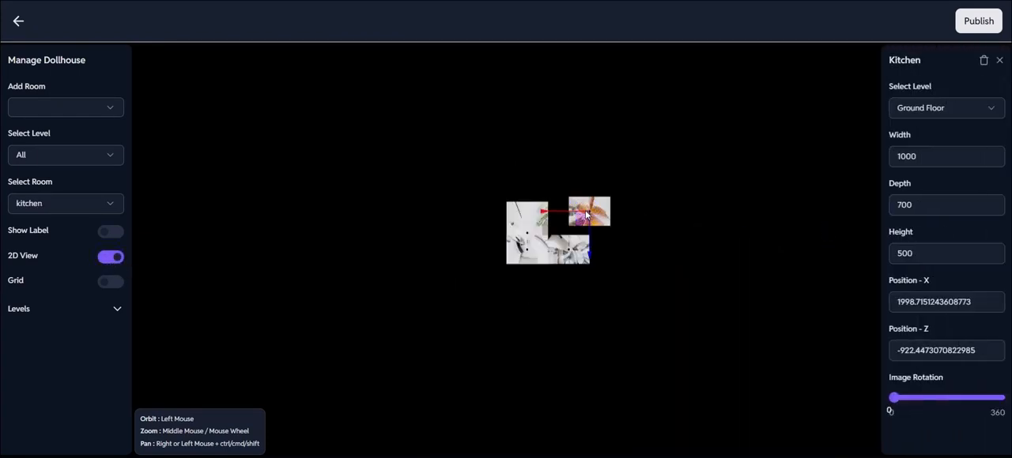
scroll(586, 214, up, 3)
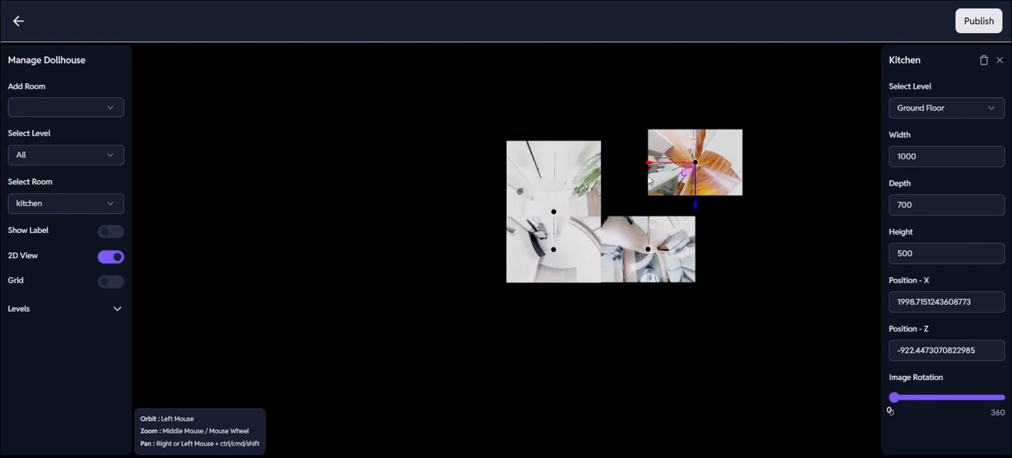
drag(646, 169, 615, 180)
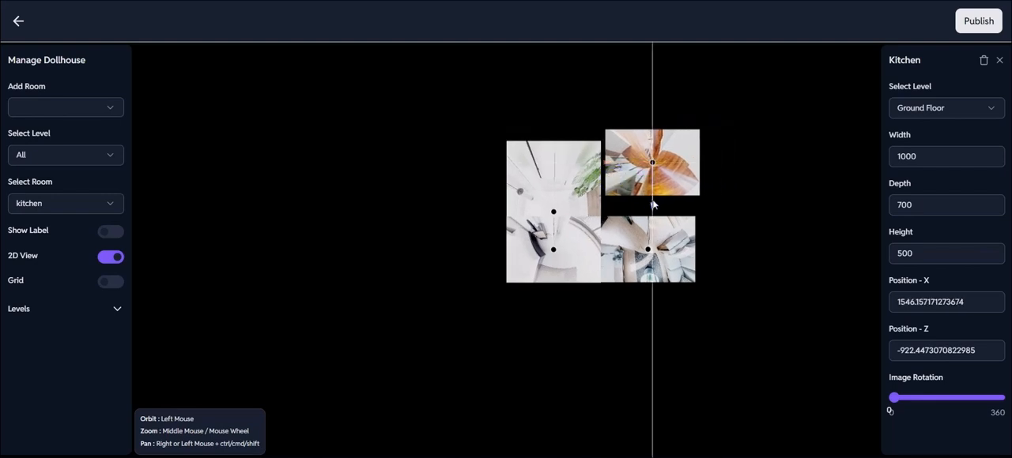
drag(652, 204, 647, 217)
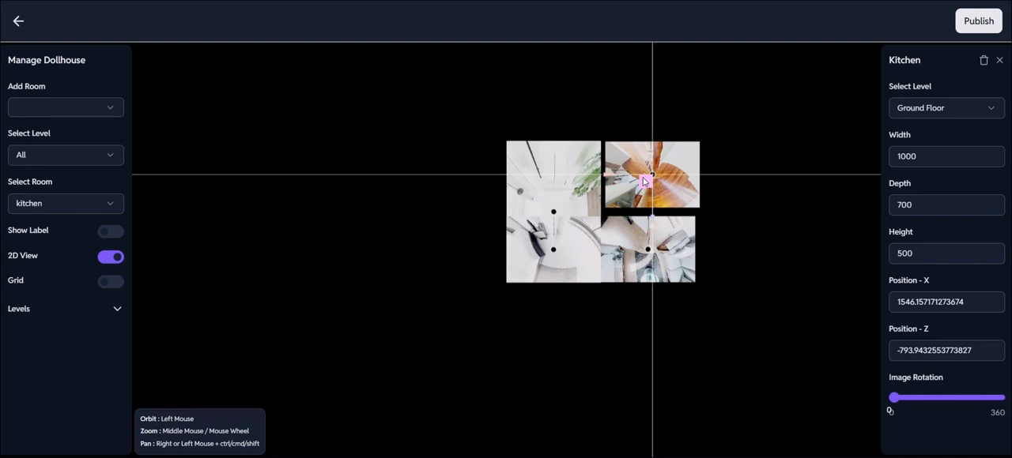
Align the Kitchen flush with its neighbouring rooms at about X 1496 and Z -699, and return to the 3D view.
drag(643, 178, 639, 178)
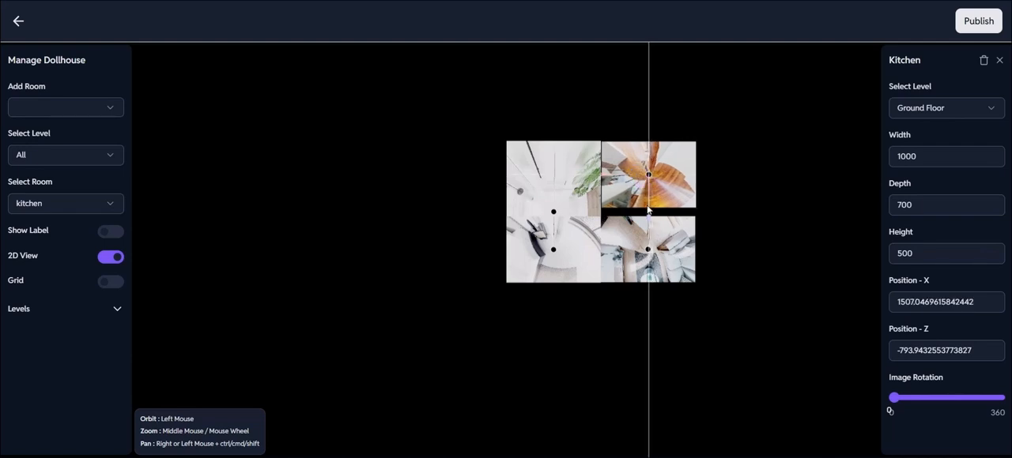
drag(649, 210, 649, 219)
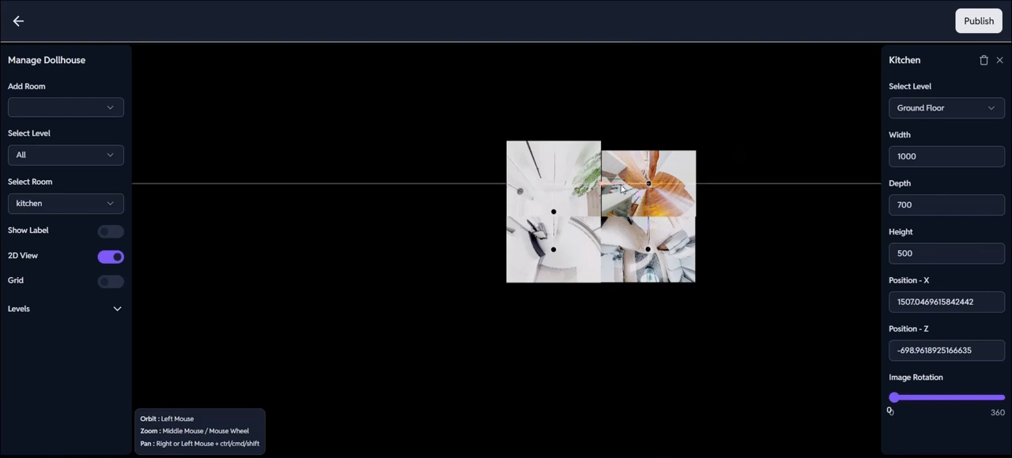
drag(621, 186, 621, 186)
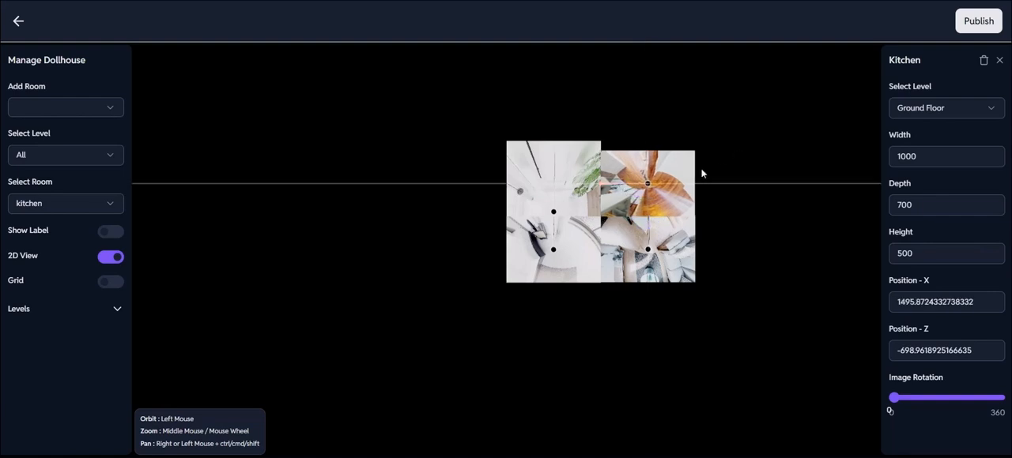
click(729, 171)
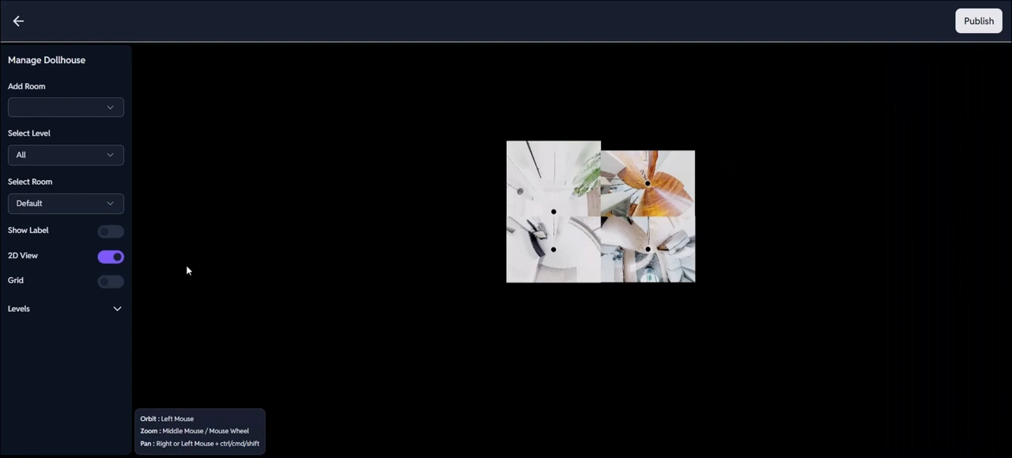
click(110, 258)
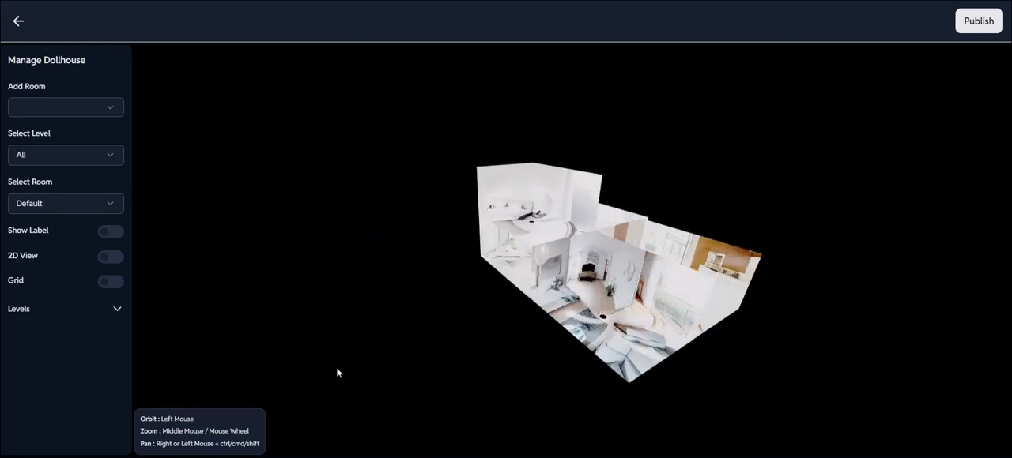
Add Bedroom 2 to the dollhouse and move it along the X axis to about -751, on the far side of the lobby.
drag(337, 368, 352, 356)
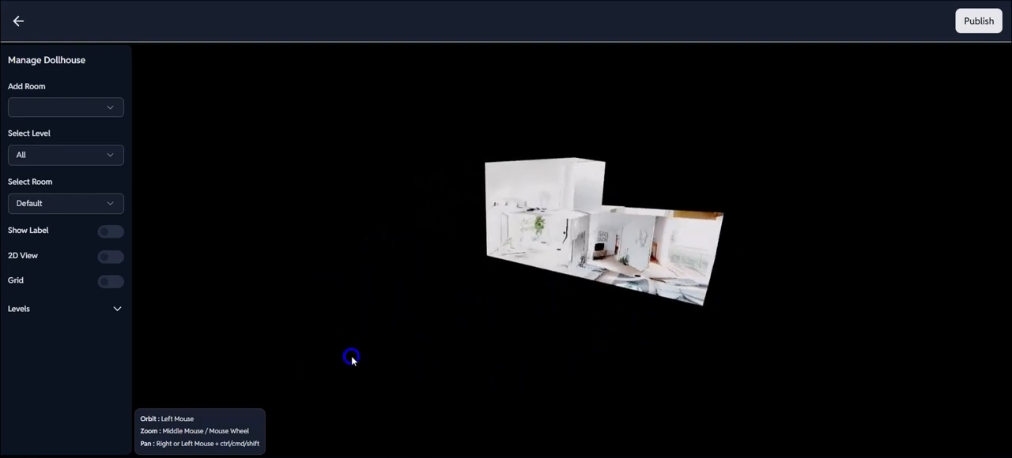
click(110, 111)
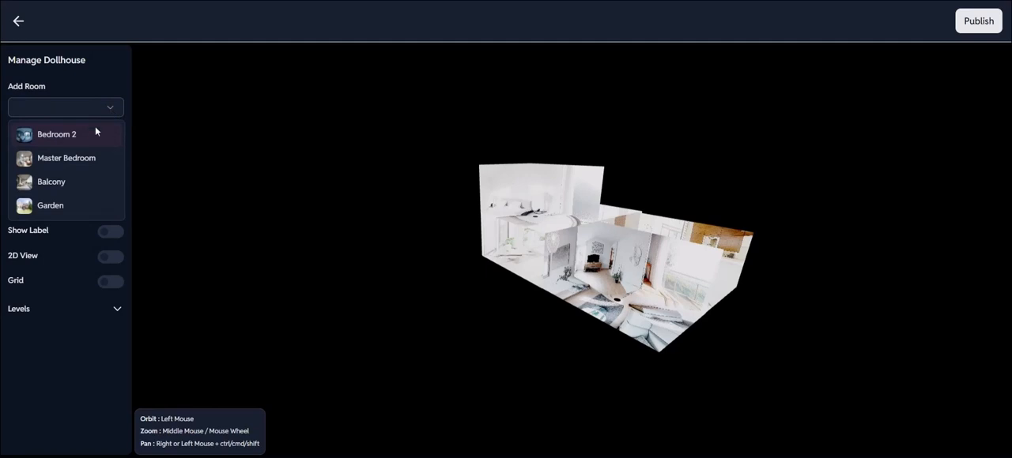
click(88, 138)
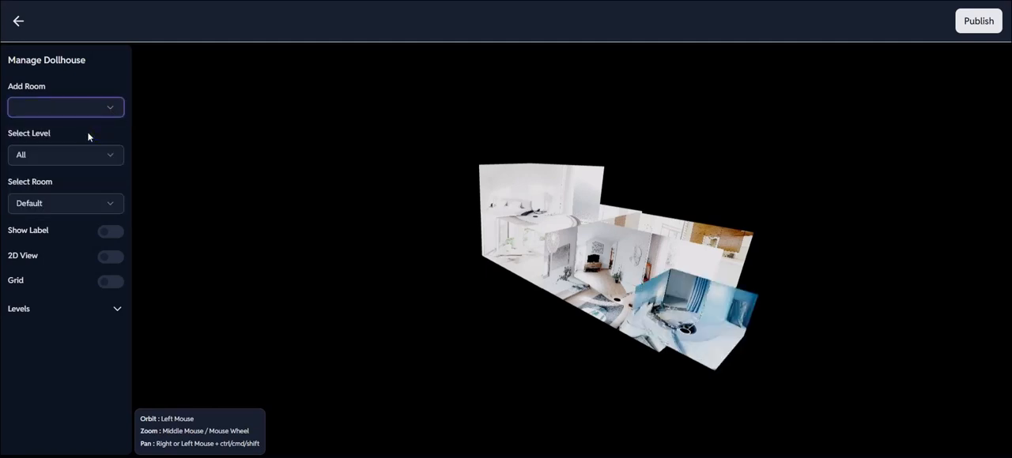
click(708, 337)
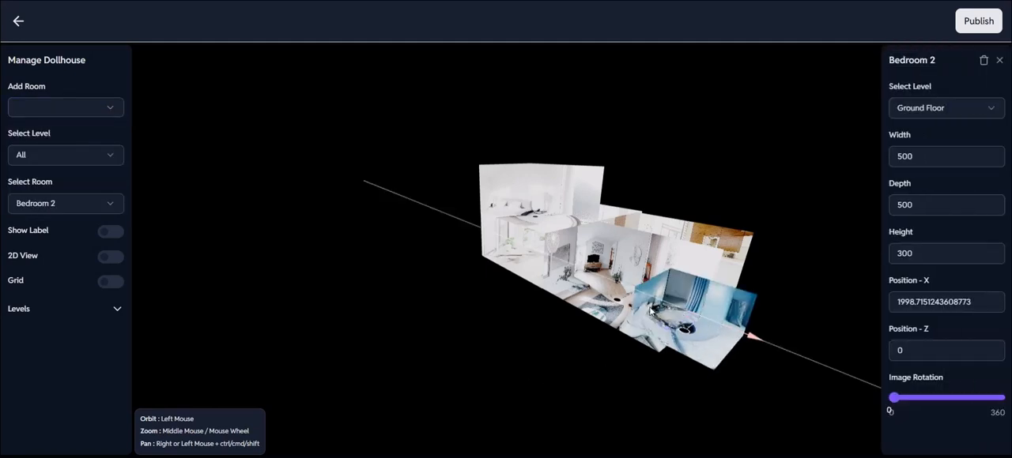
drag(650, 310, 463, 281)
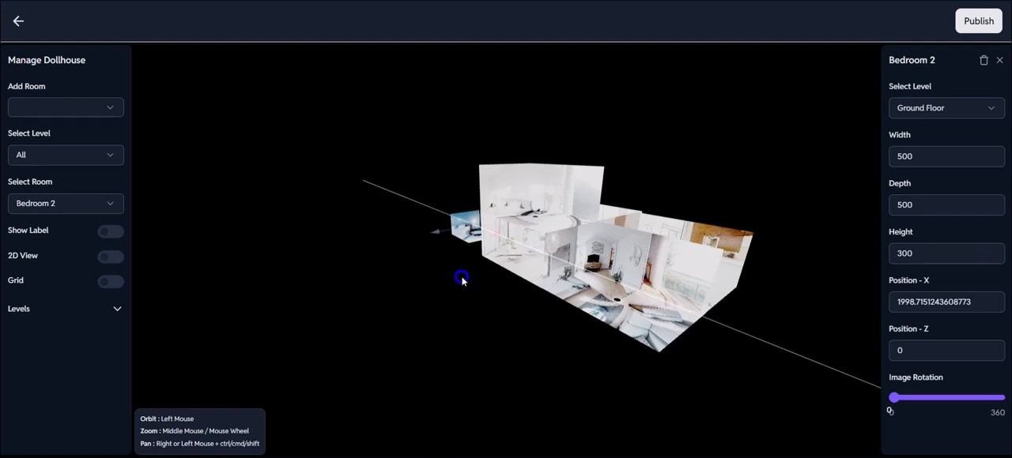
drag(470, 327, 528, 334)
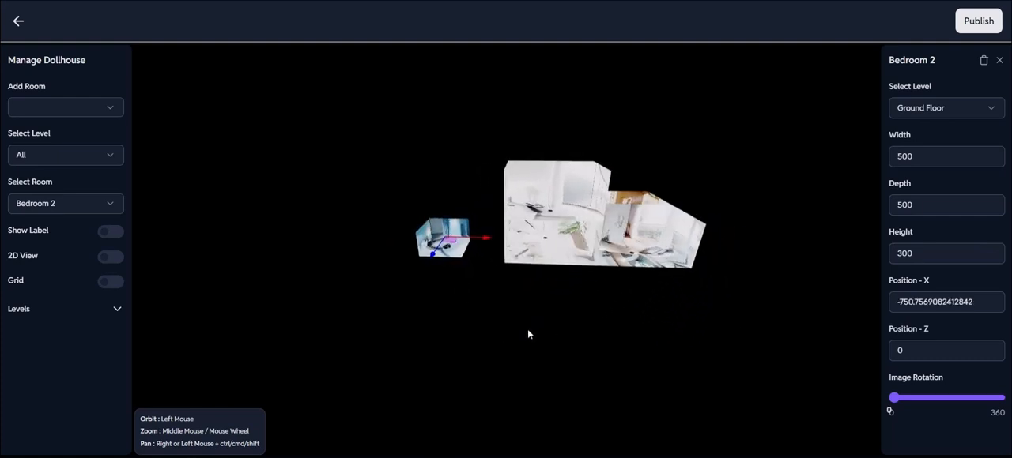
Set Bedroom 2's dimensions to width 700, depth 1200 and height 500.
drag(978, 157, 882, 159)
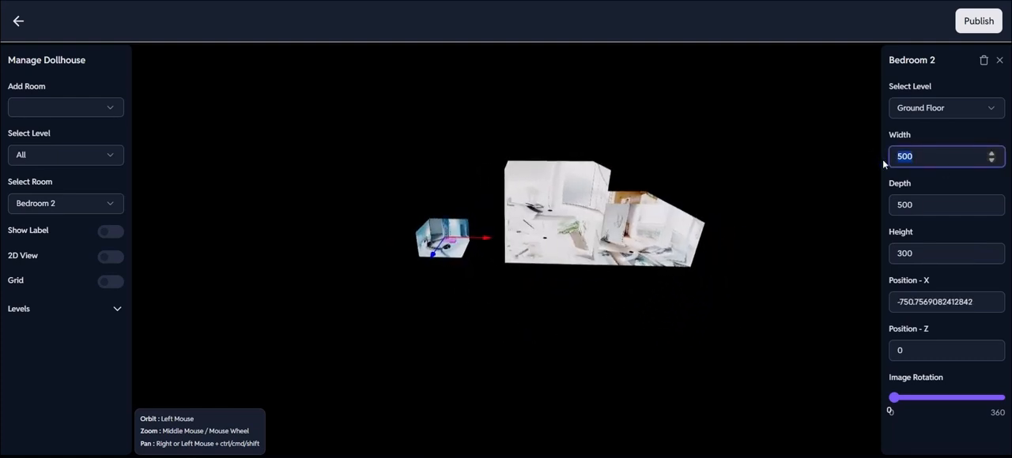
text(700)
click(927, 206)
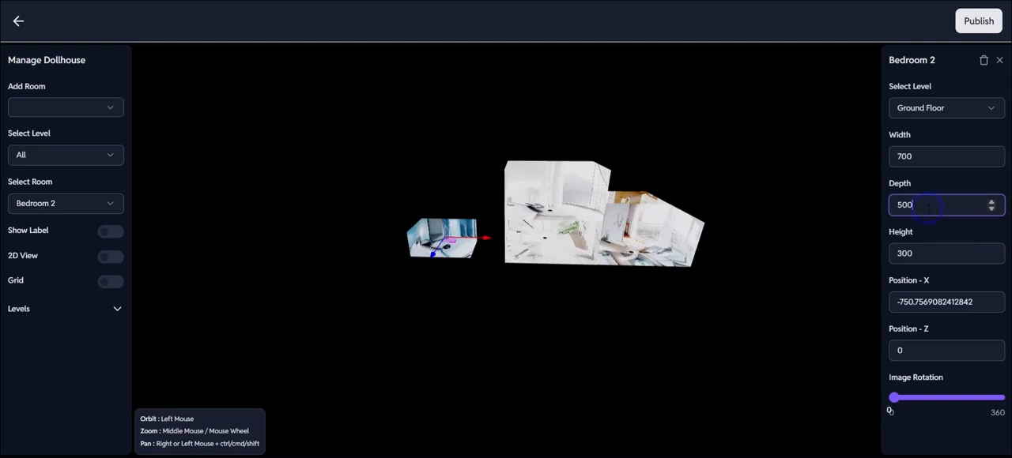
key(BackSpace)
text(1200)
click(923, 253)
drag(923, 252, 872, 248)
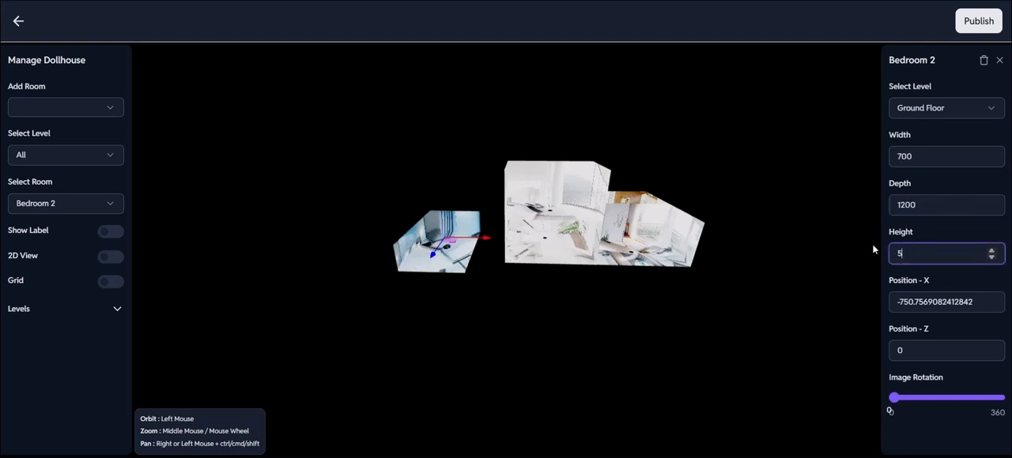
text(500)
Move Bedroom 2 against the outer side of the lobby, to about X -350 and Z -557.
click(517, 373)
drag(517, 373, 473, 222)
click(453, 273)
drag(633, 320, 625, 384)
drag(471, 255, 480, 208)
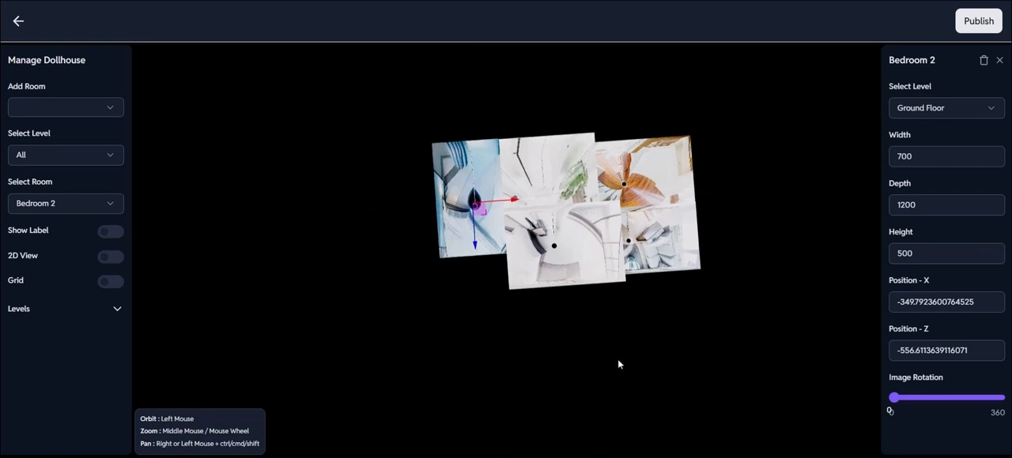
Show the room labels to examine which room is where in the dollhouse, and hide them again.
drag(619, 363, 788, 325)
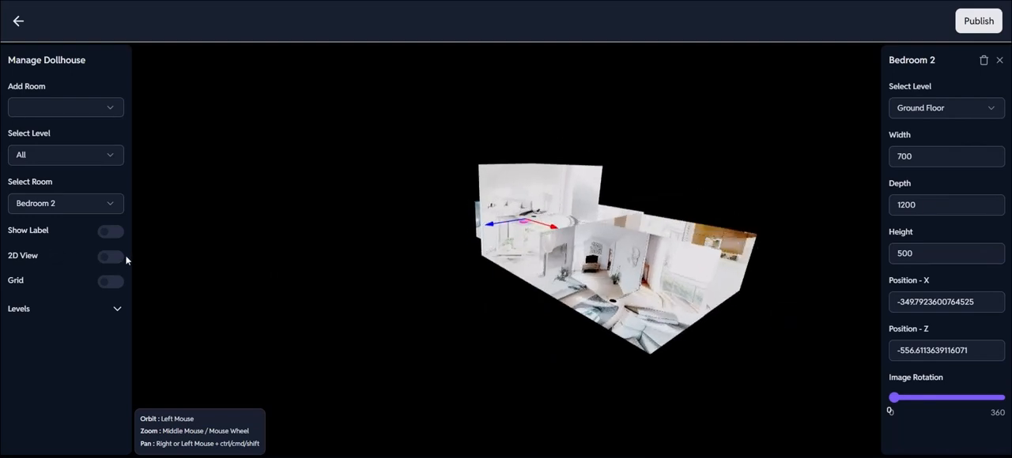
click(110, 233)
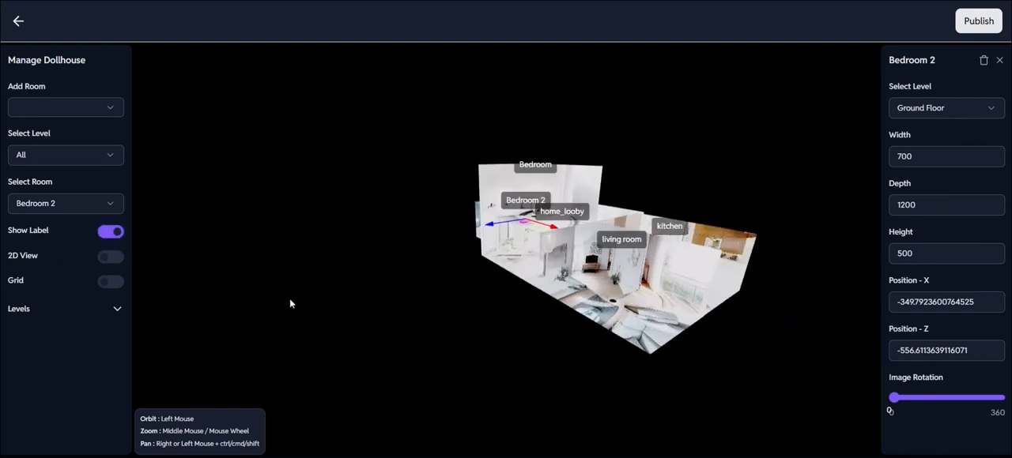
drag(289, 300, 231, 297)
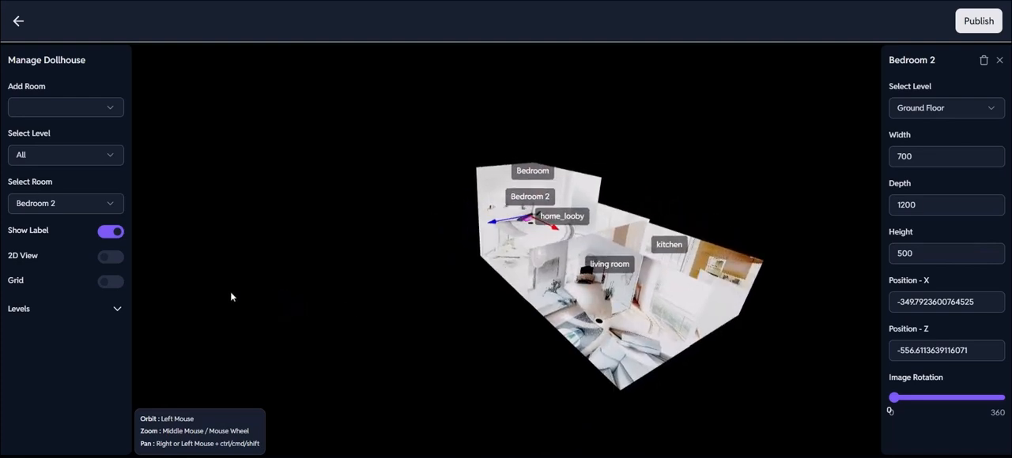
click(111, 234)
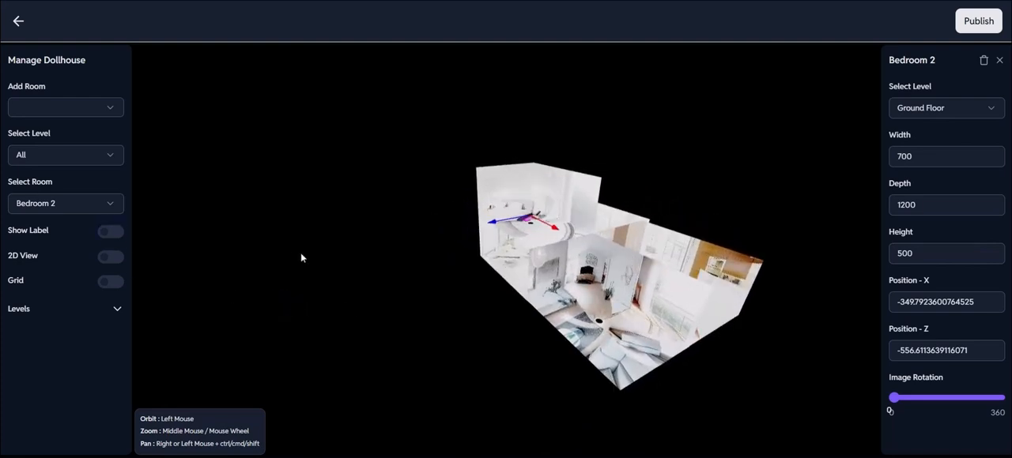
drag(300, 257, 363, 250)
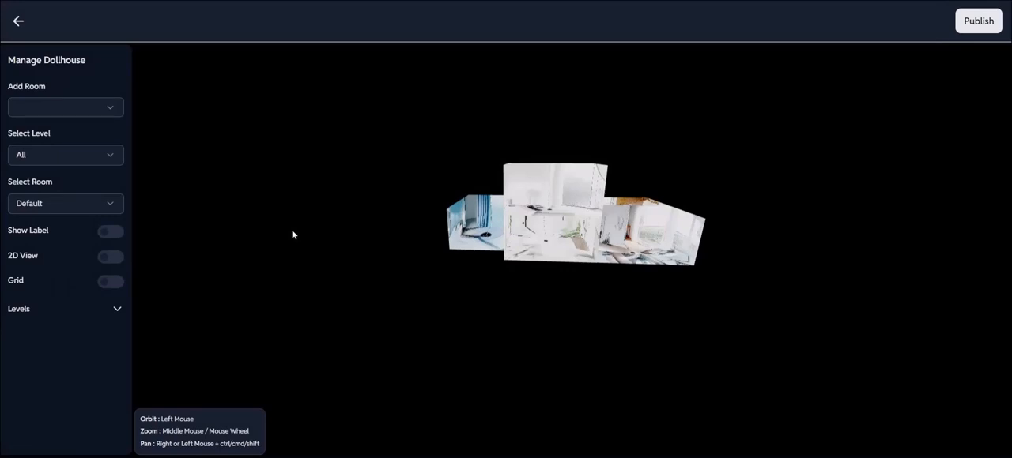
Add the Garden to the dollhouse and move it behind the Kitchen, to about X 2111 and Z -2359.
click(104, 106)
click(78, 187)
click(728, 300)
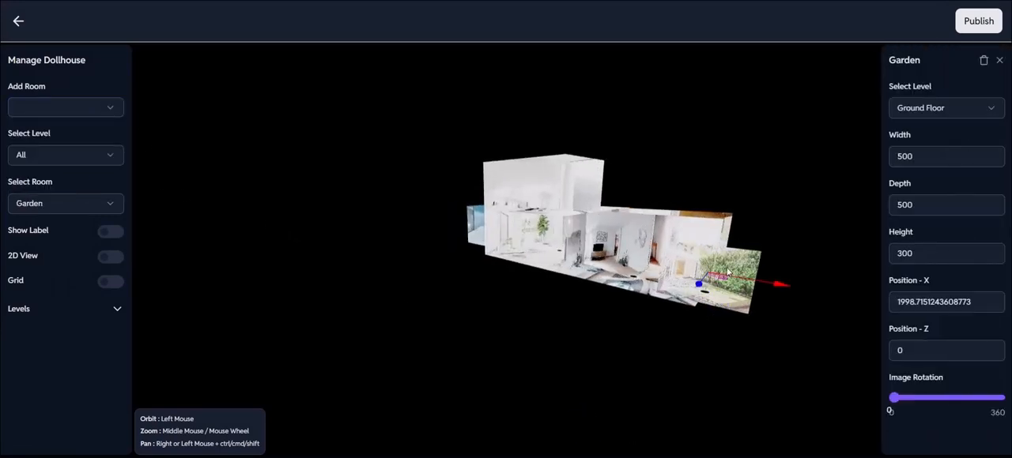
drag(708, 278, 750, 233)
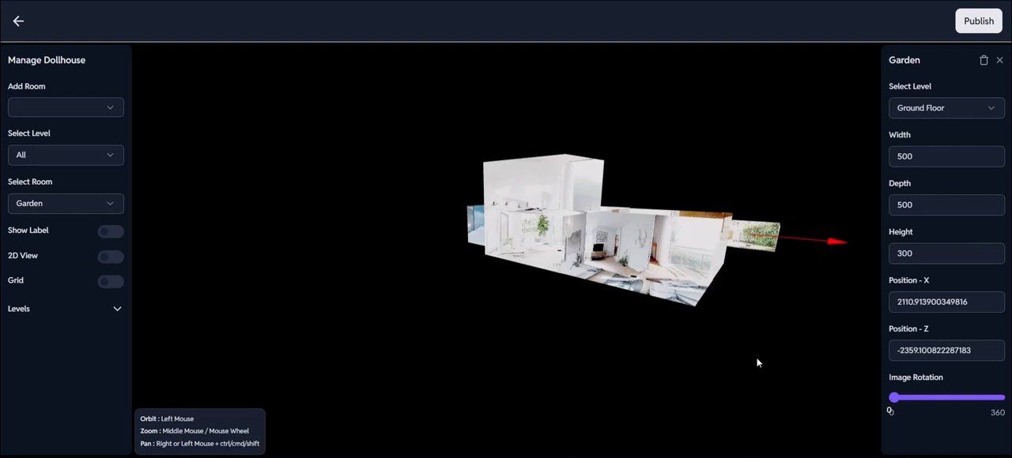
Move the Garden closer to the back of the house, to about X 742 and Z -1545.
drag(756, 361, 717, 440)
drag(748, 406, 735, 409)
drag(771, 352, 673, 320)
drag(778, 304, 743, 309)
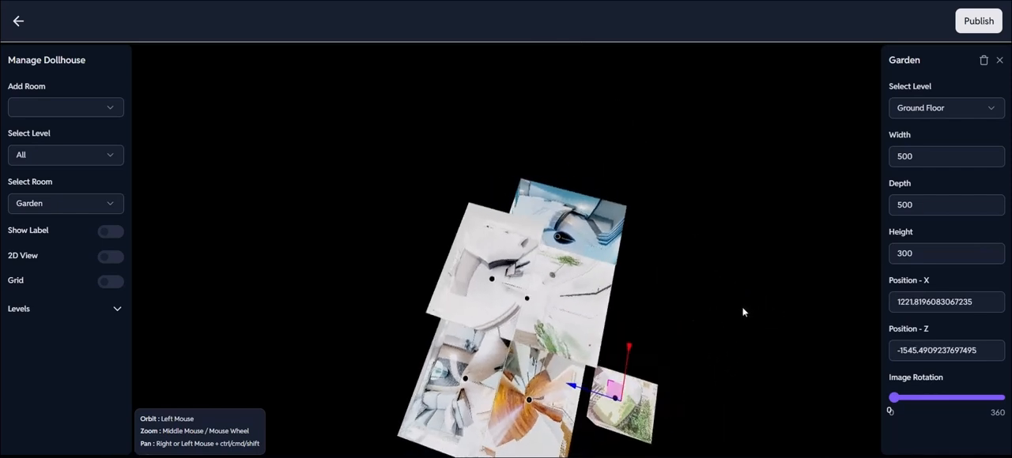
drag(601, 398, 620, 342)
Set the Garden's width to 1000 and its depth to 700.
drag(913, 156, 871, 155)
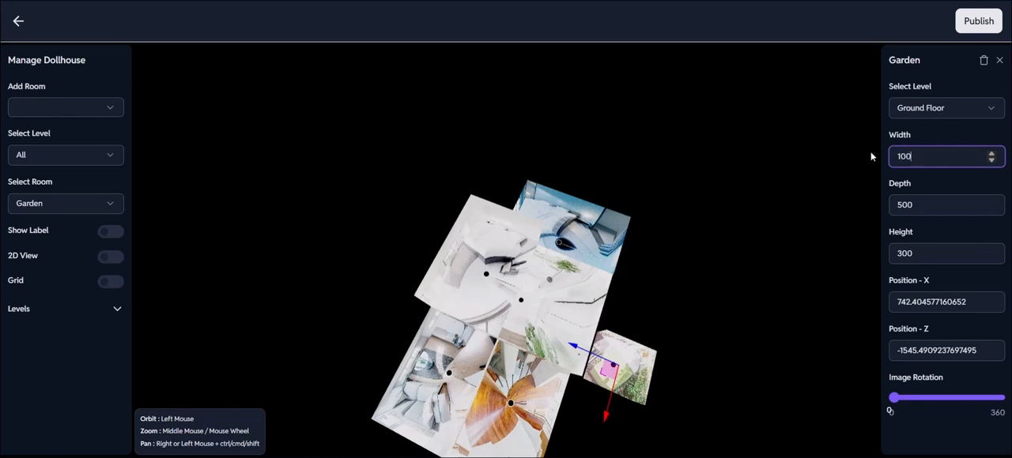
click(795, 194)
click(631, 368)
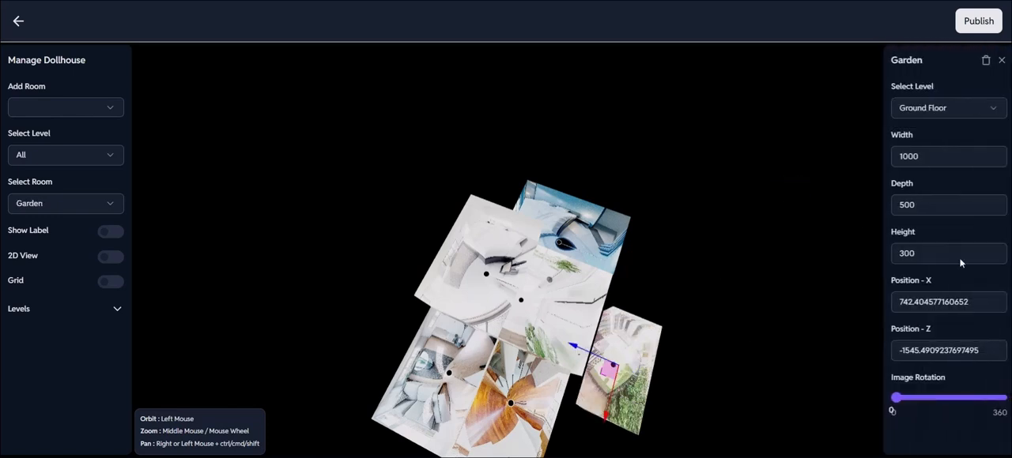
drag(912, 205, 863, 204)
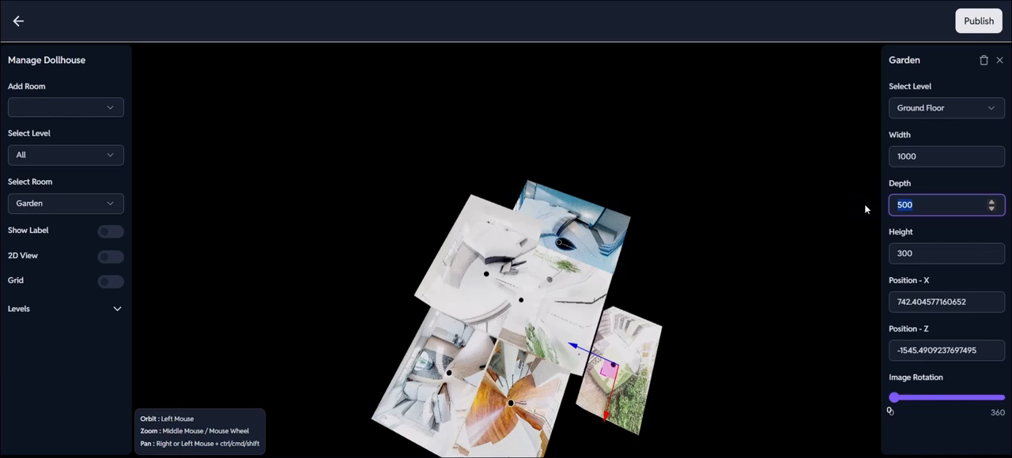
key(BackSpace)
text(700)
Set the Garden's height to 500 and switch the dollhouse to the 2D view.
drag(940, 256, 858, 253)
key(BackSpace)
text(500)
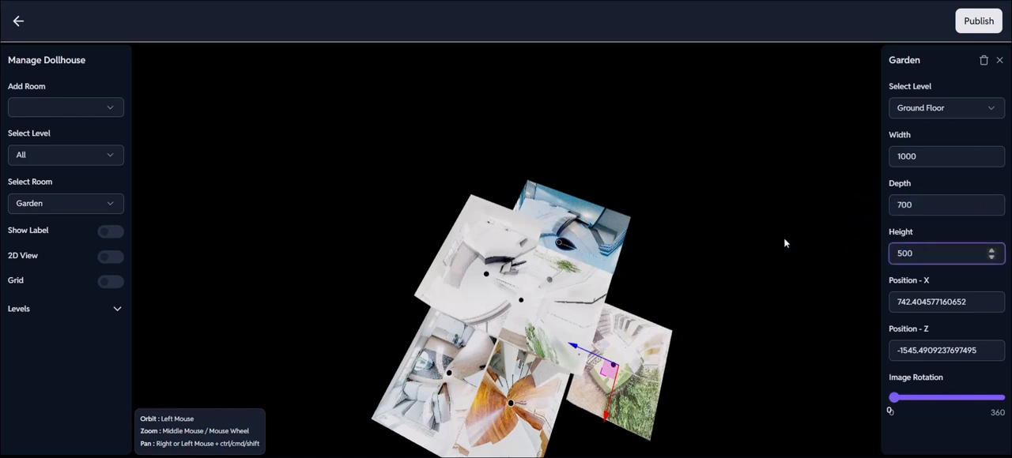
click(732, 230)
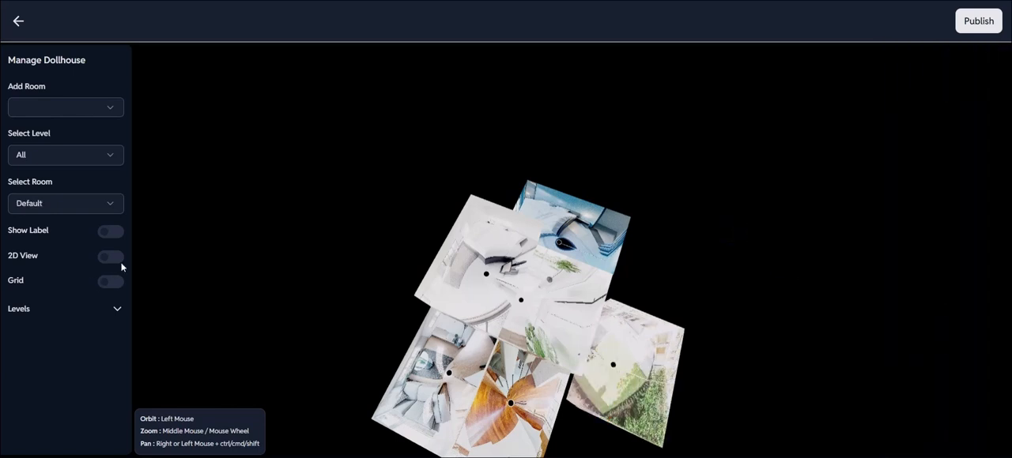
click(111, 258)
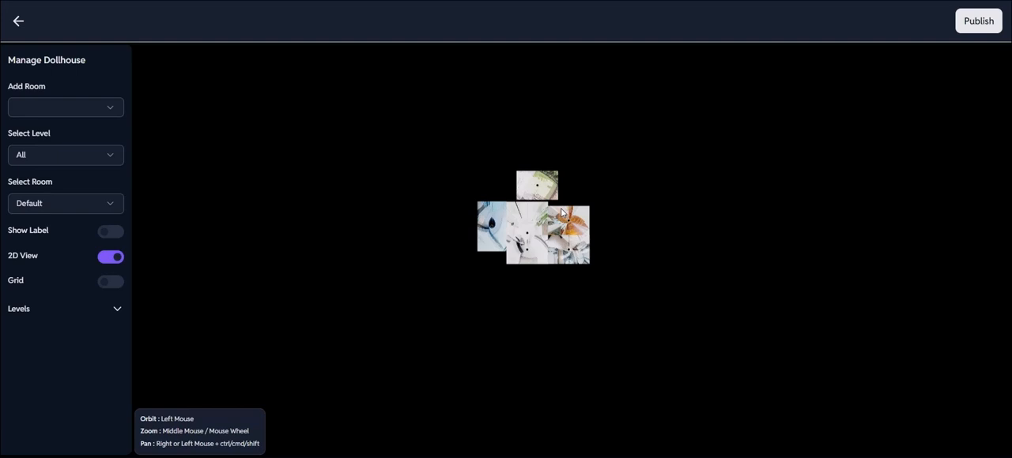
Align the Garden with the back edge of the central room, at about X 502 and Z -1505, and return to the 3D view.
scroll(562, 212, up, 3)
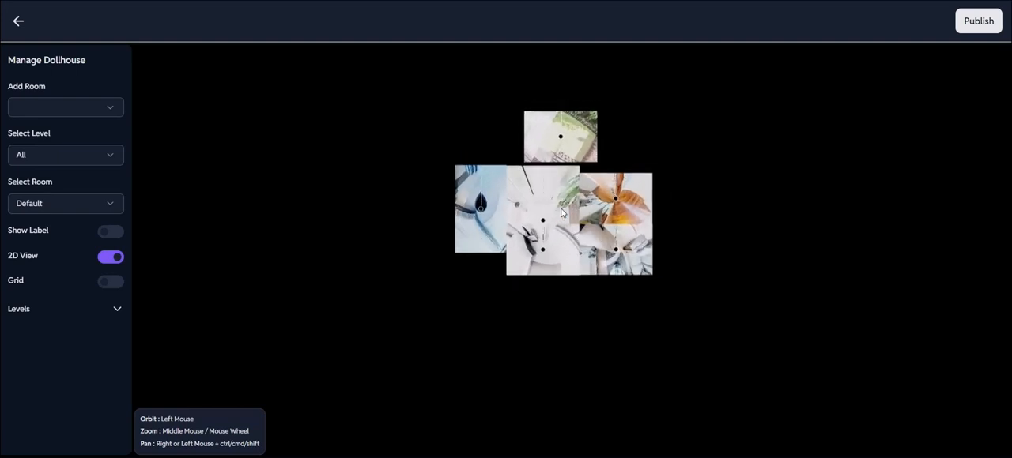
click(552, 145)
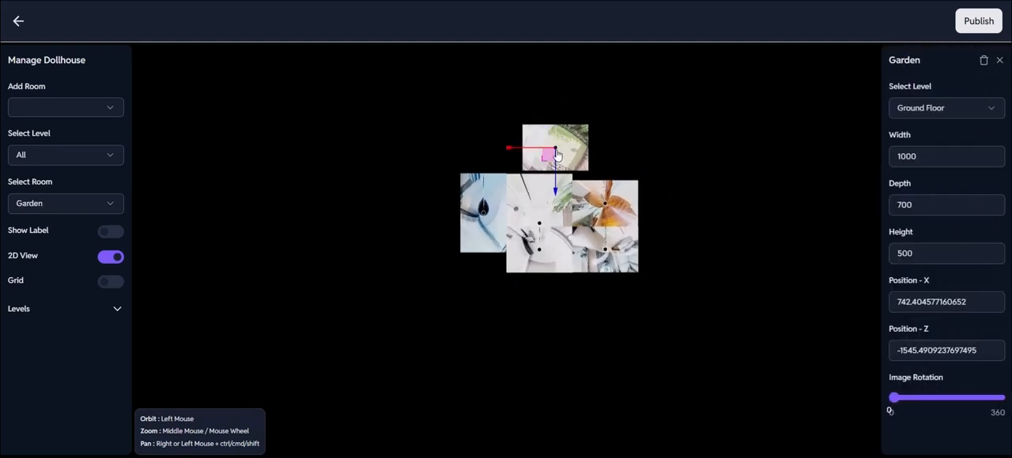
drag(556, 154, 537, 170)
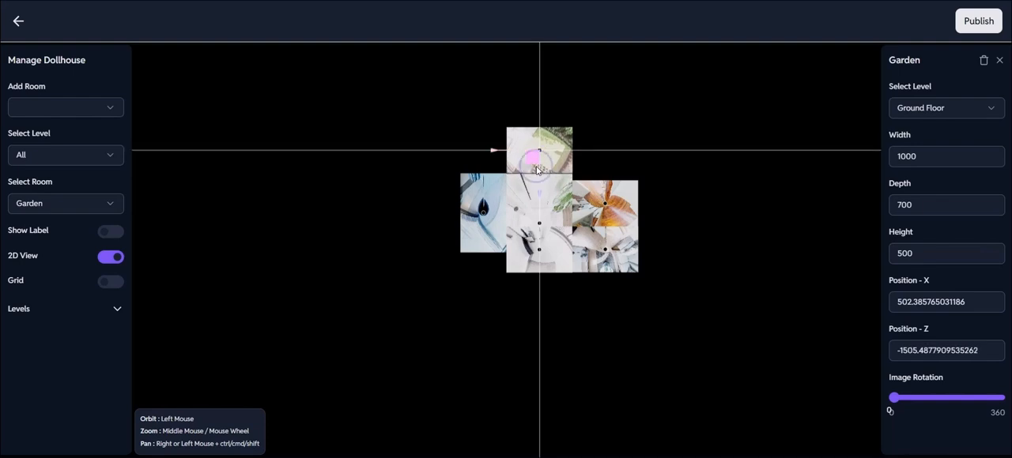
click(624, 160)
click(335, 157)
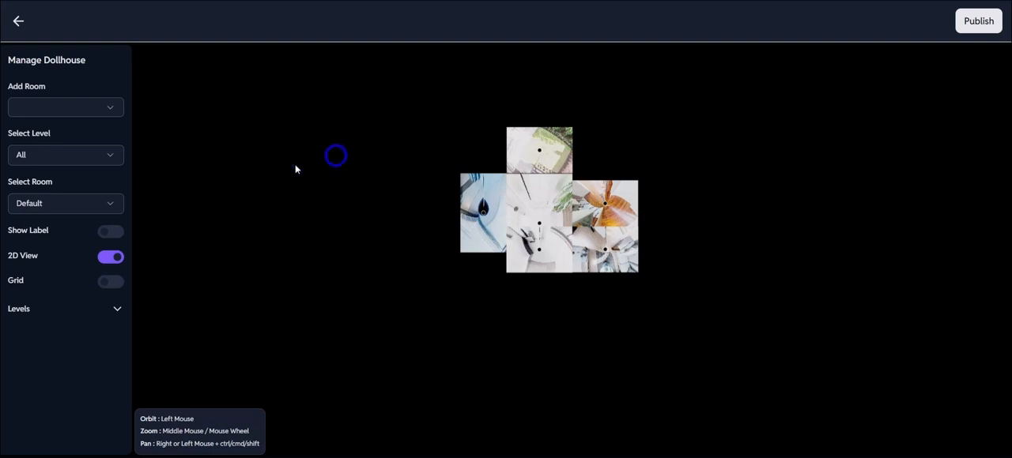
click(113, 258)
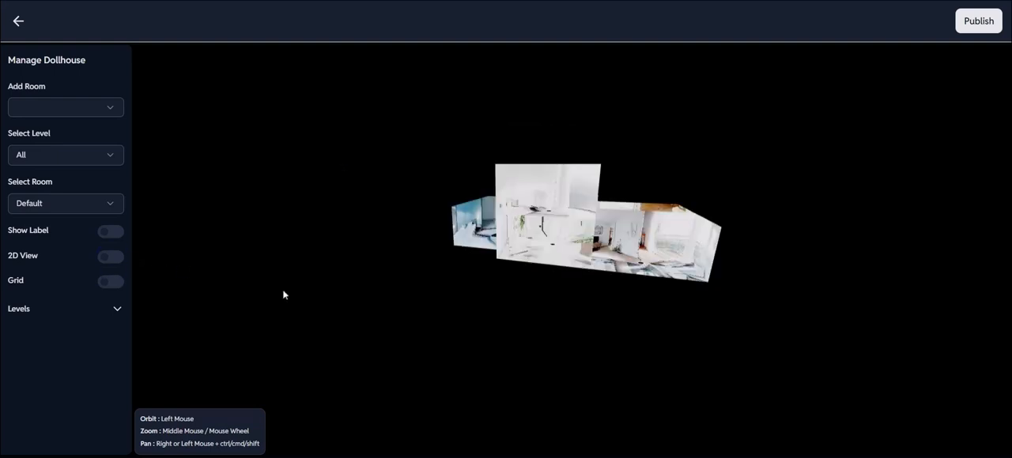
mouse_move(379, 351)
mouse_down()
mouse_move(253, 339)
mouse_move(201, 361)
mouse_move(321, 363)
mouse_move(390, 353)
mouse_up()
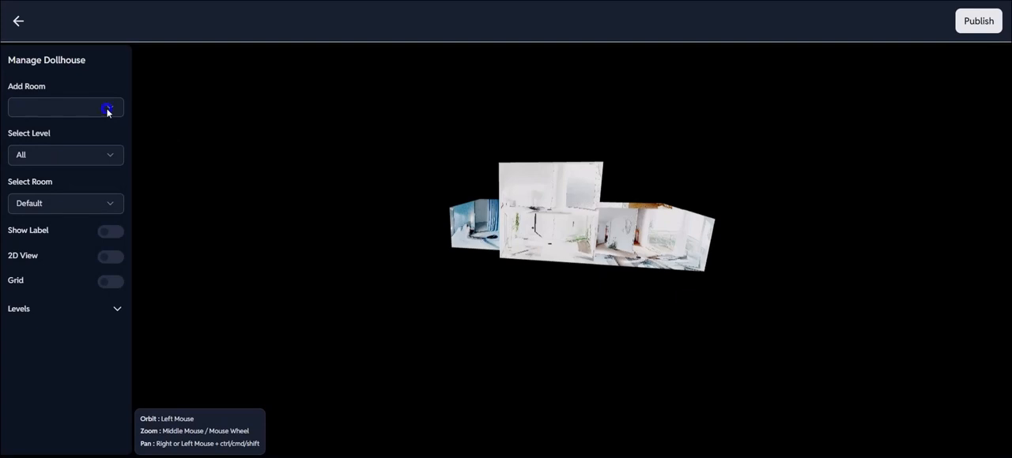
Add the Master Bedroom to the dollhouse and assign it to the First Floor.
click(107, 109)
click(75, 135)
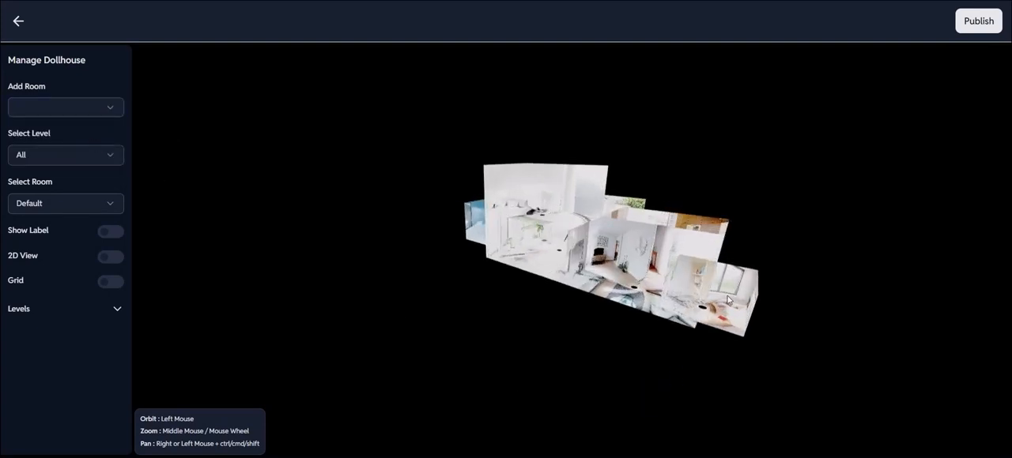
click(724, 294)
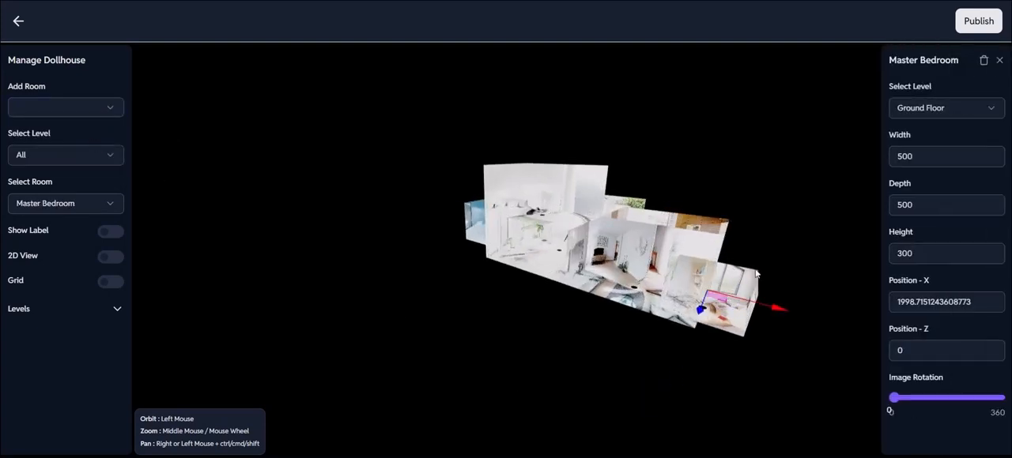
click(939, 108)
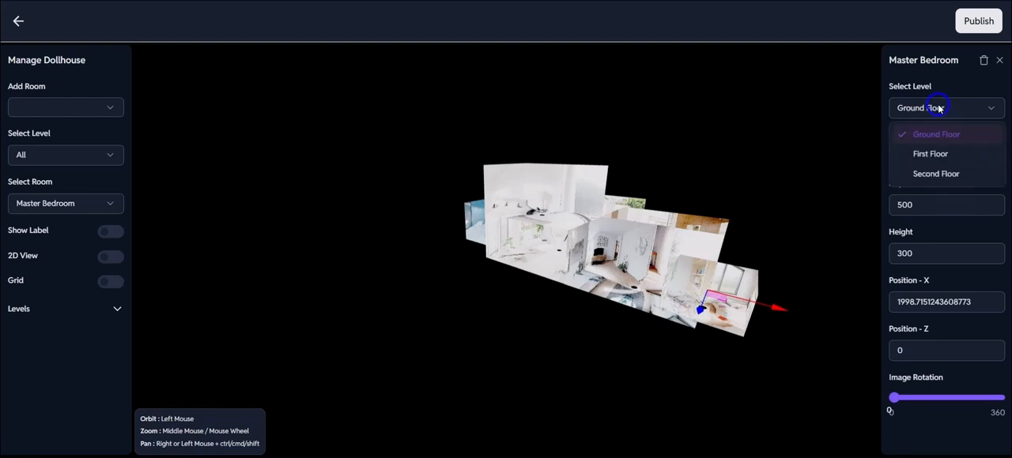
click(929, 154)
Set the Master Bedroom's width to 1000, depth to 900 and height to 500.
click(925, 157)
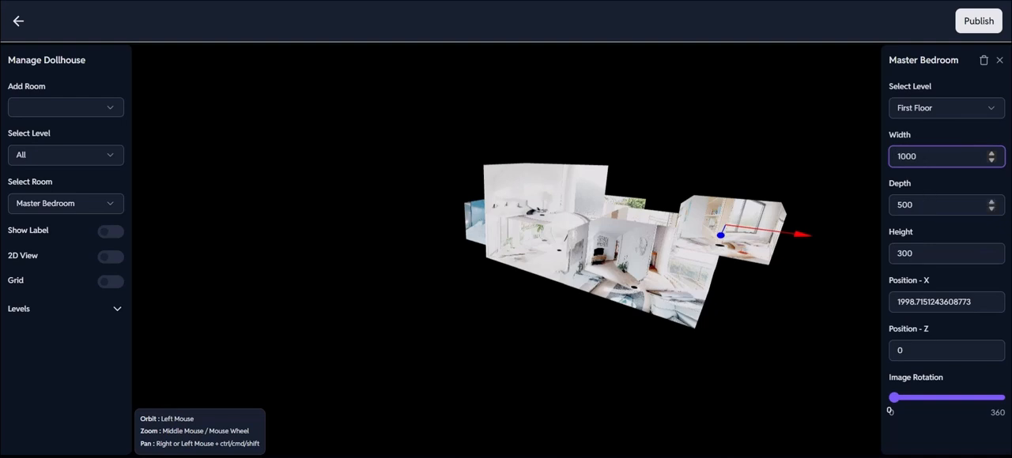
double_click(901, 206)
key(BackSpace)
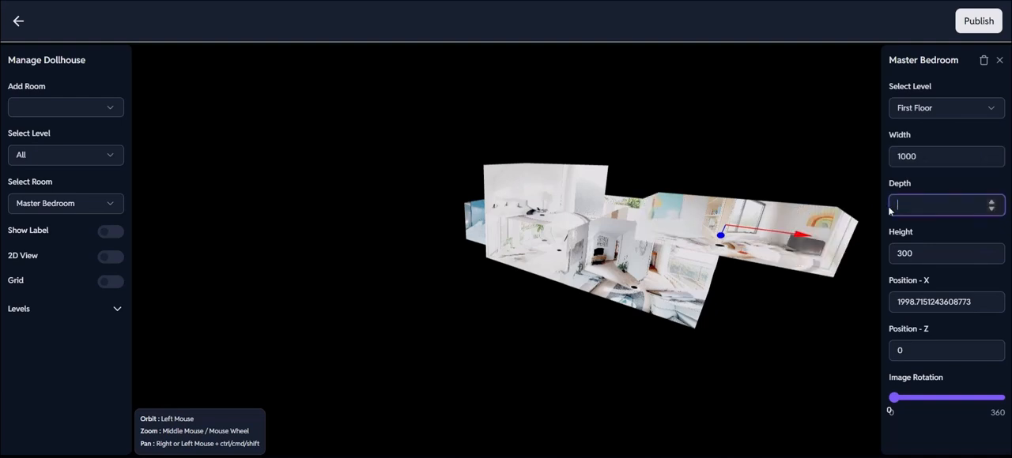
click(922, 251)
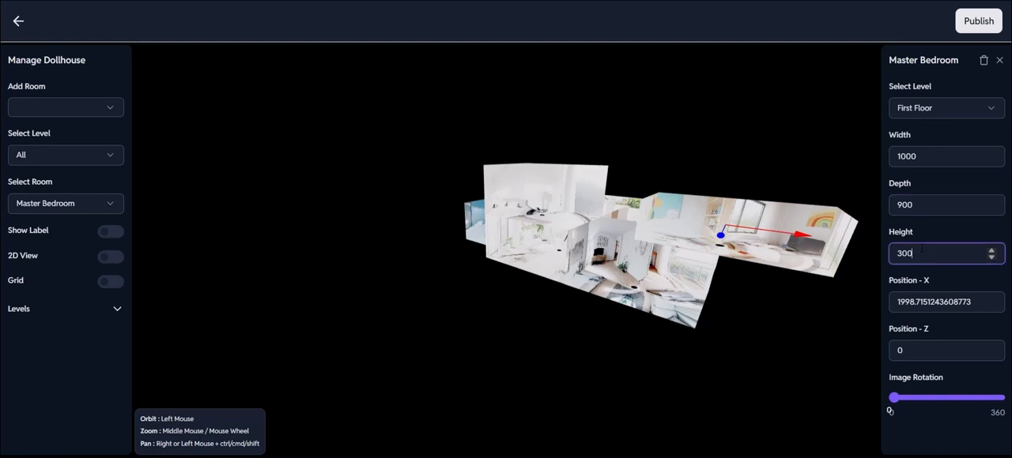
double_click(891, 251)
key(BackSpace)
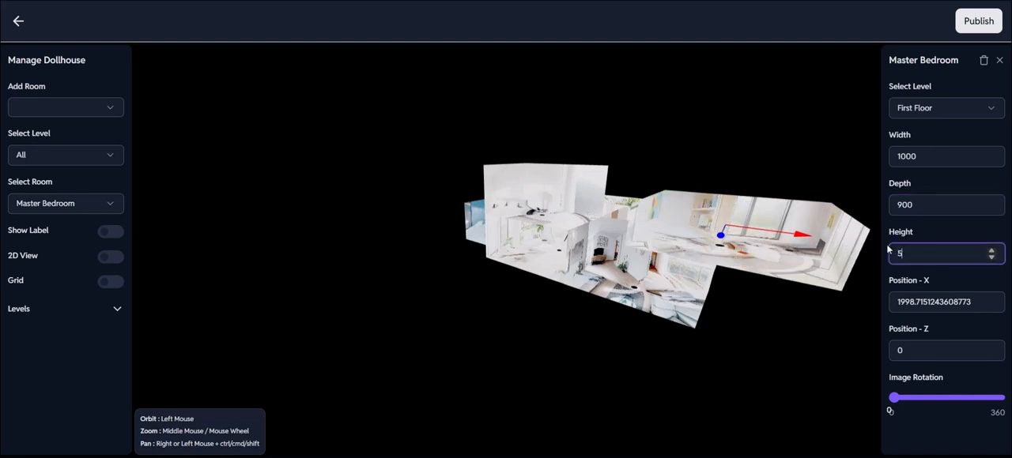
click(779, 384)
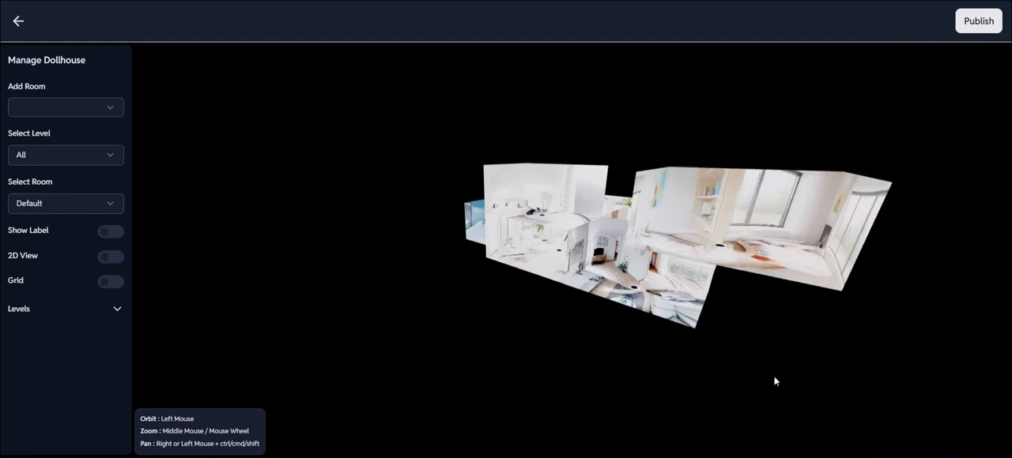
Move the Master Bedroom beside the other First Floor room, to about X 1516.
mouse_move(774, 379)
mouse_down()
mouse_move(781, 373)
mouse_move(783, 391)
mouse_up()
click(696, 229)
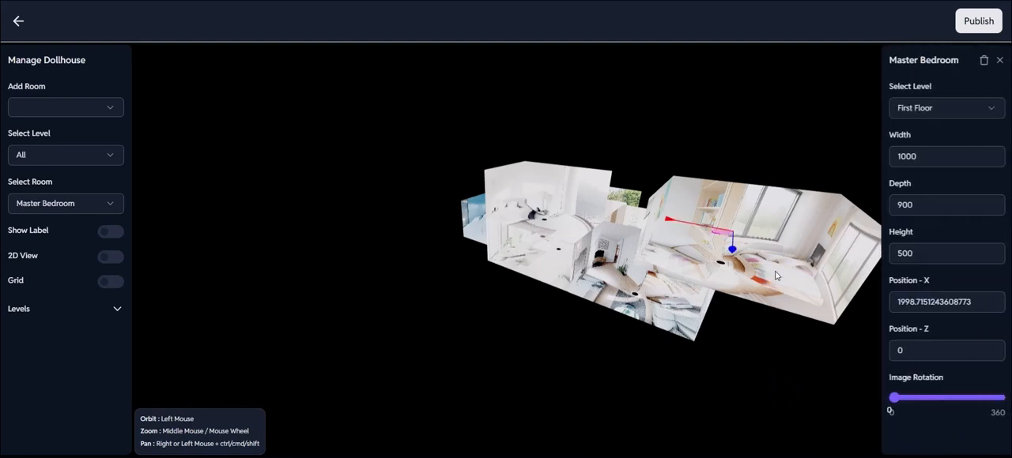
drag(696, 229, 631, 204)
click(900, 304)
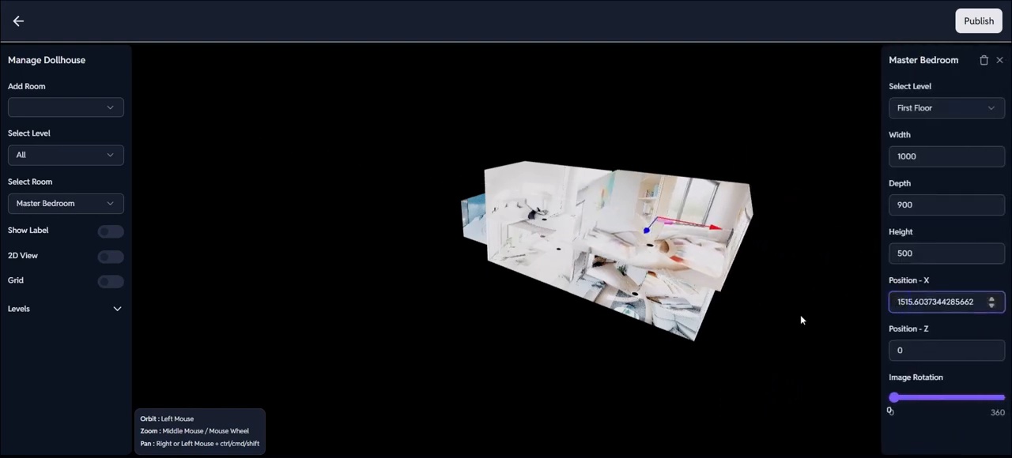
drag(766, 319, 785, 321)
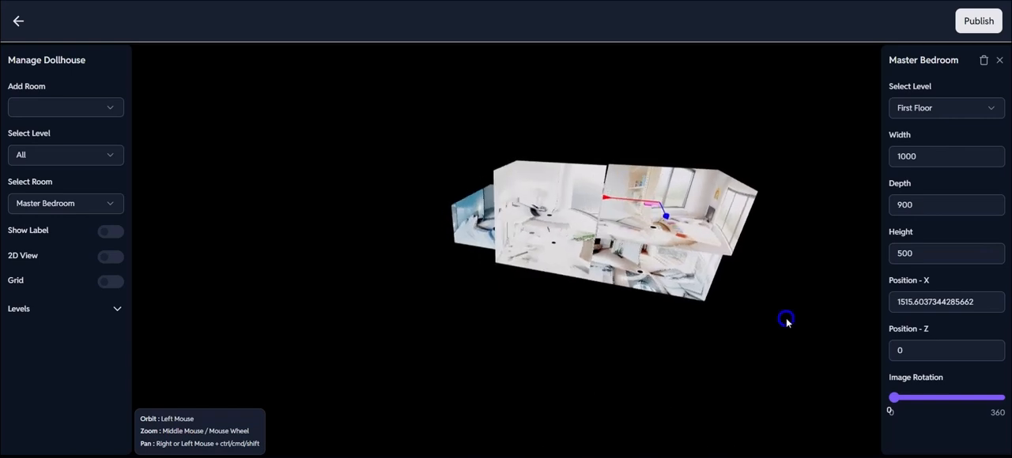
In the 2D view, shift the Master Bedroom flush against the neighbouring room, to about X 1496.
click(111, 258)
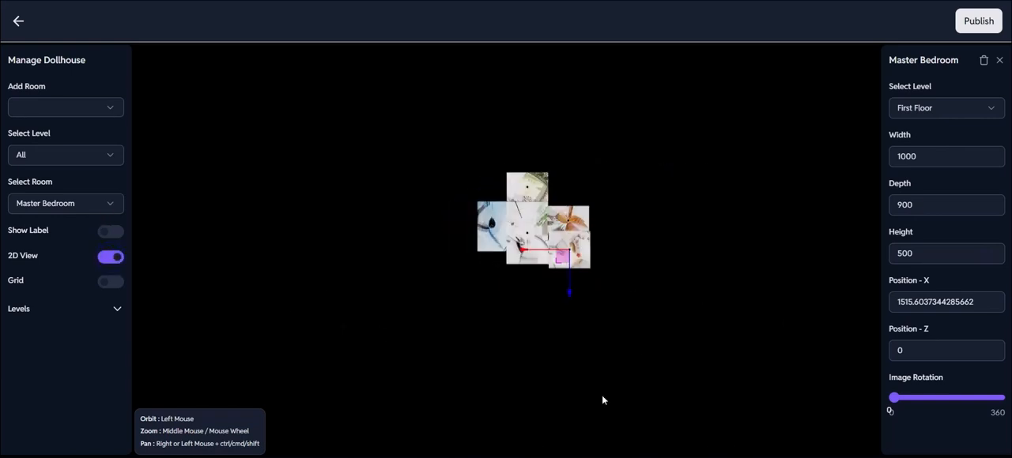
click(927, 109)
click(914, 155)
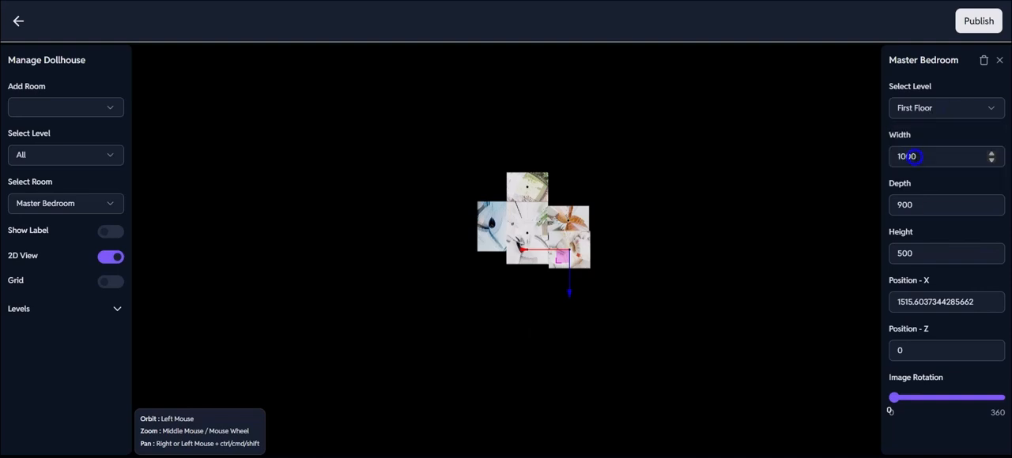
scroll(566, 277, up, 5)
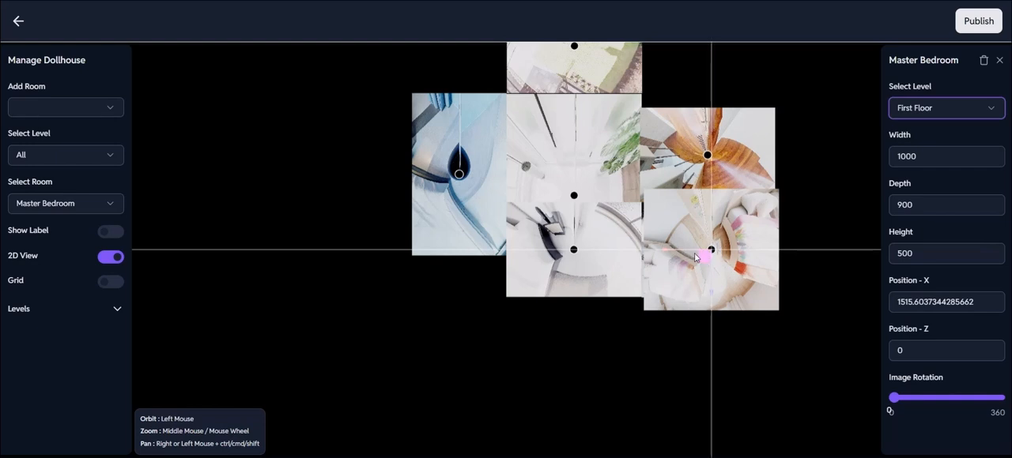
drag(668, 251, 665, 249)
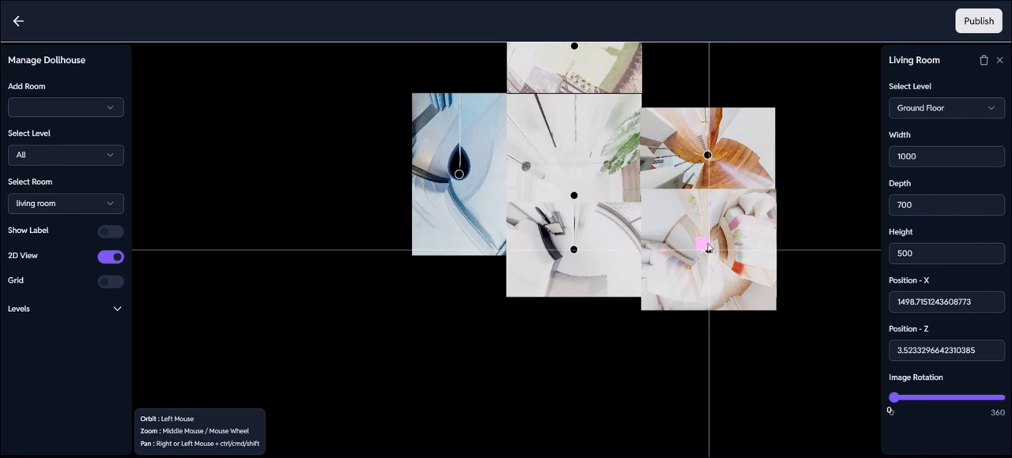
Move the Master Bedroom back along Z until its front edge lines up with the neighbouring room, and return to the 3D view.
click(112, 204)
click(88, 373)
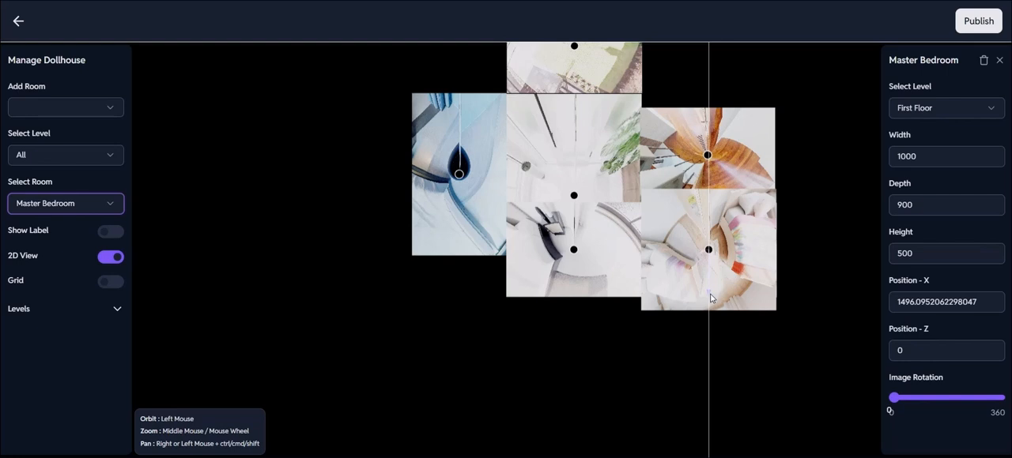
drag(711, 295, 707, 280)
click(648, 422)
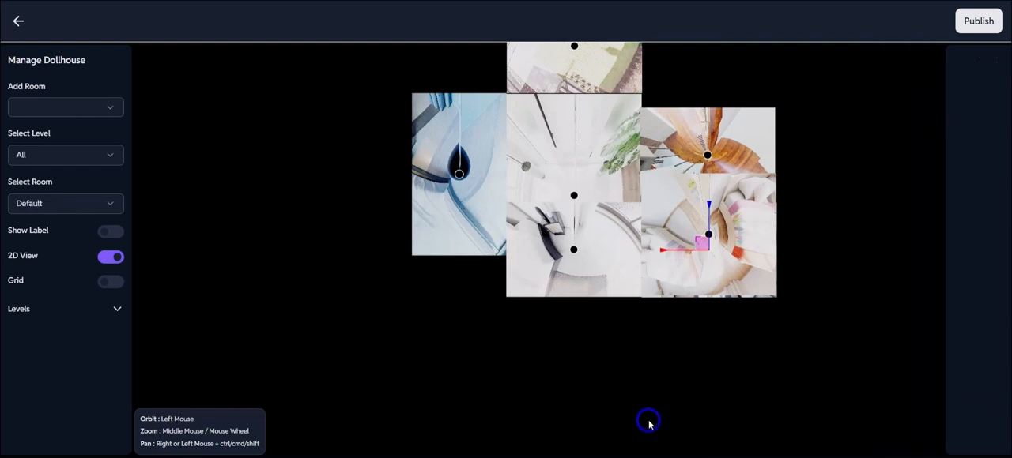
click(109, 257)
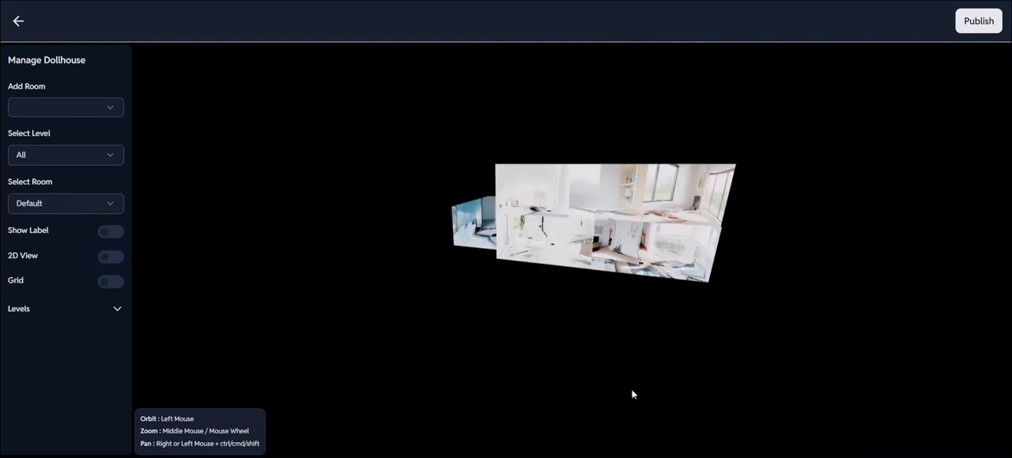
mouse_move(630, 391)
mouse_down()
mouse_move(499, 395)
mouse_move(621, 388)
mouse_up()
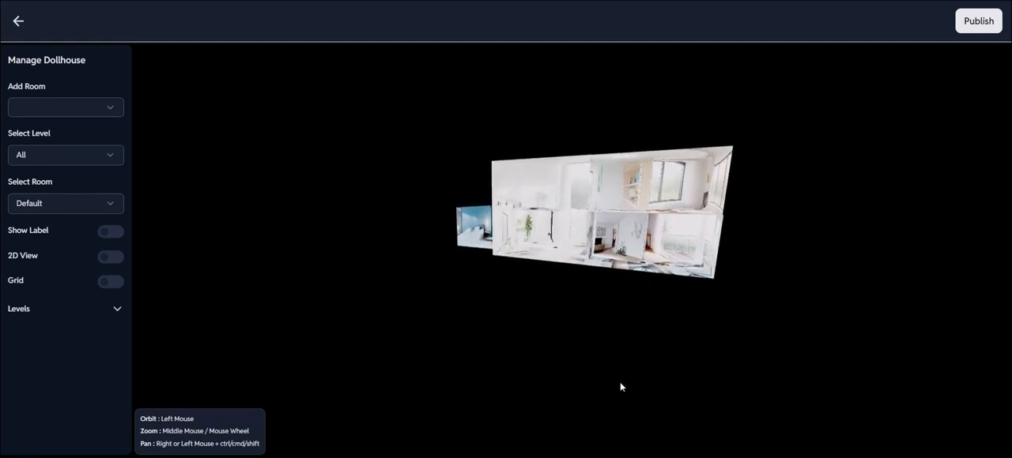
Add the Balcony on the First Floor and move it behind the Master Bedroom, to about Z -924.
click(104, 112)
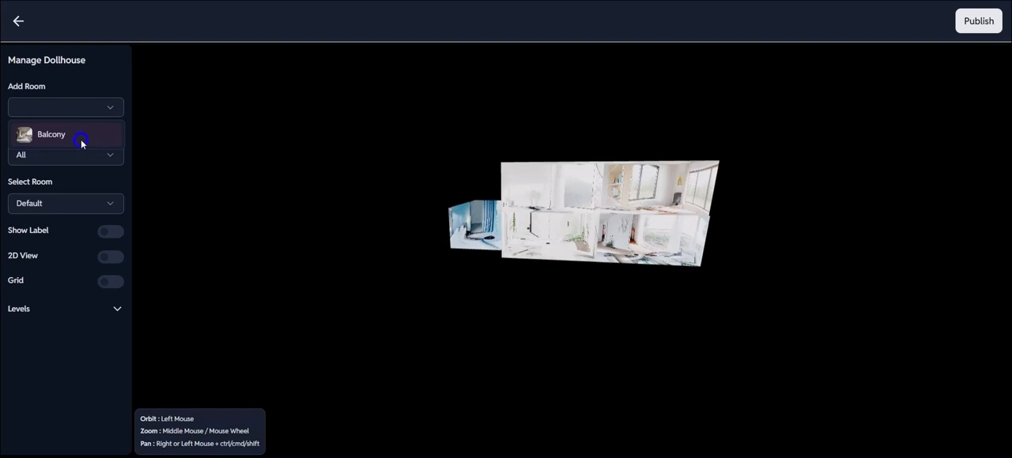
click(80, 139)
click(720, 258)
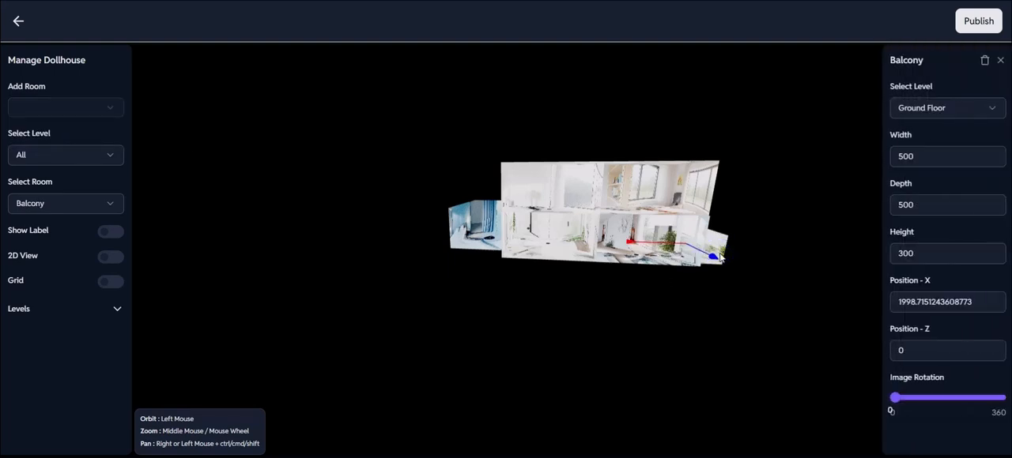
click(935, 109)
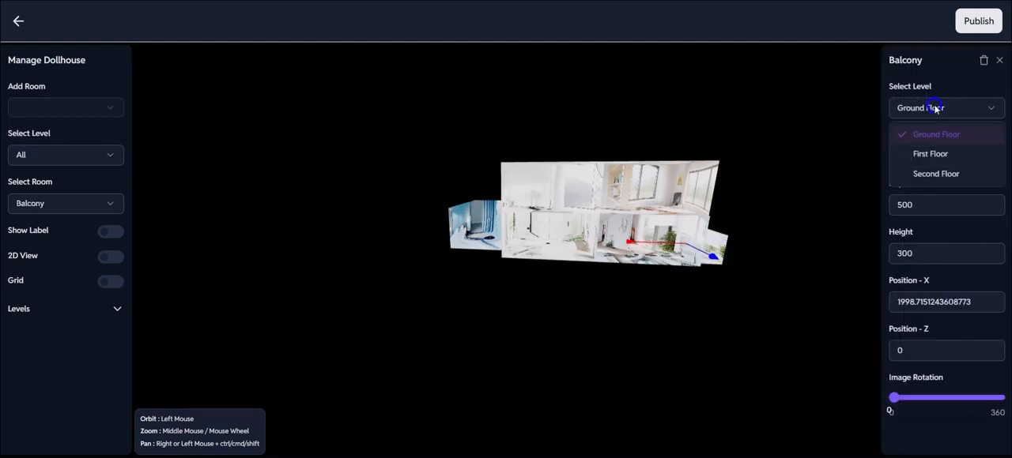
click(938, 155)
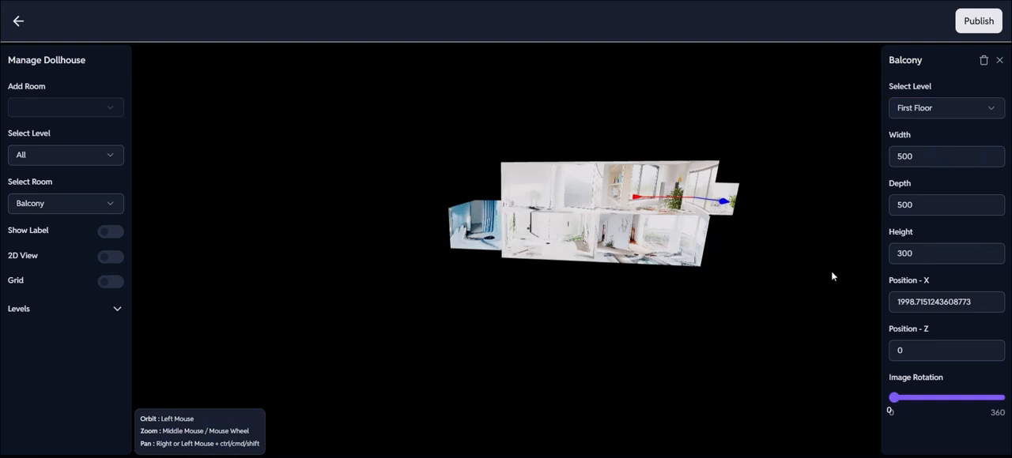
drag(831, 276, 765, 301)
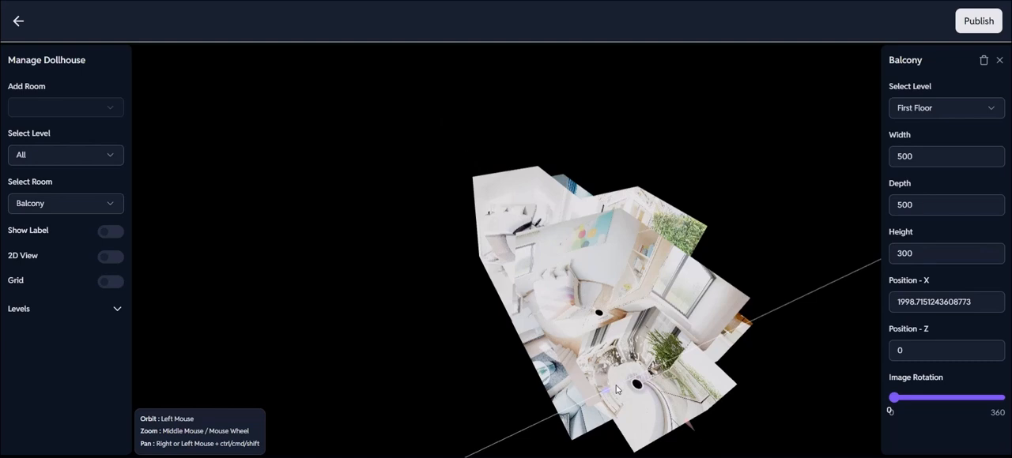
drag(617, 388, 718, 313)
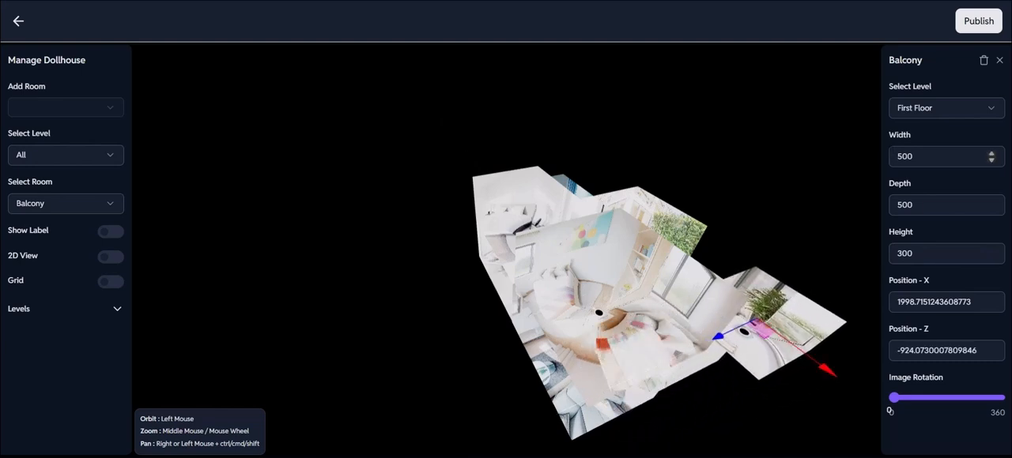
Set the Balcony's width to 1000 and change its height.
drag(915, 156, 881, 161)
text(10)
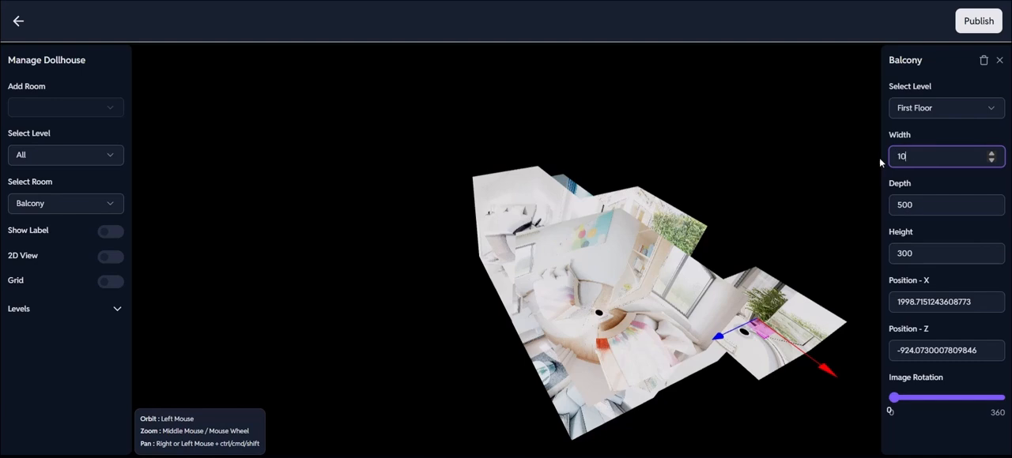
text(00)
drag(915, 254, 894, 254)
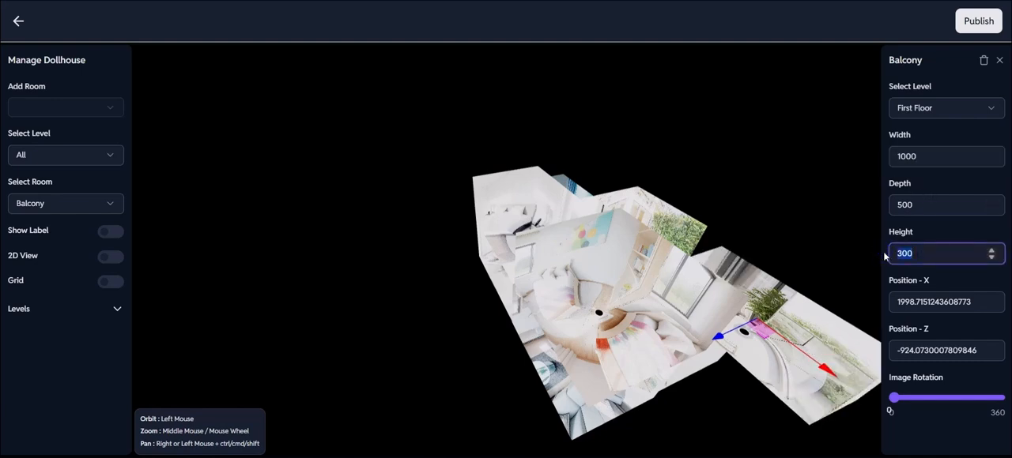
key(BackSpace)
click(822, 211)
Show only the First Floor level of the dollhouse.
drag(822, 210, 781, 212)
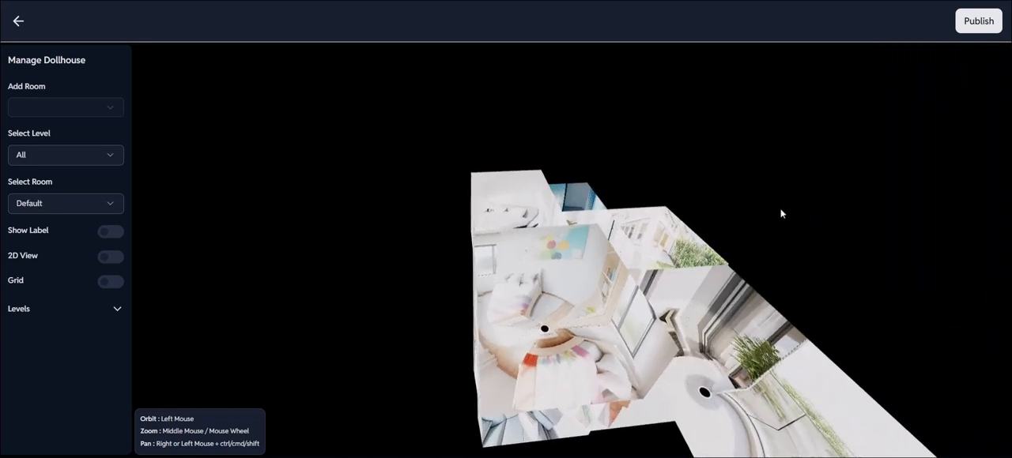
click(112, 161)
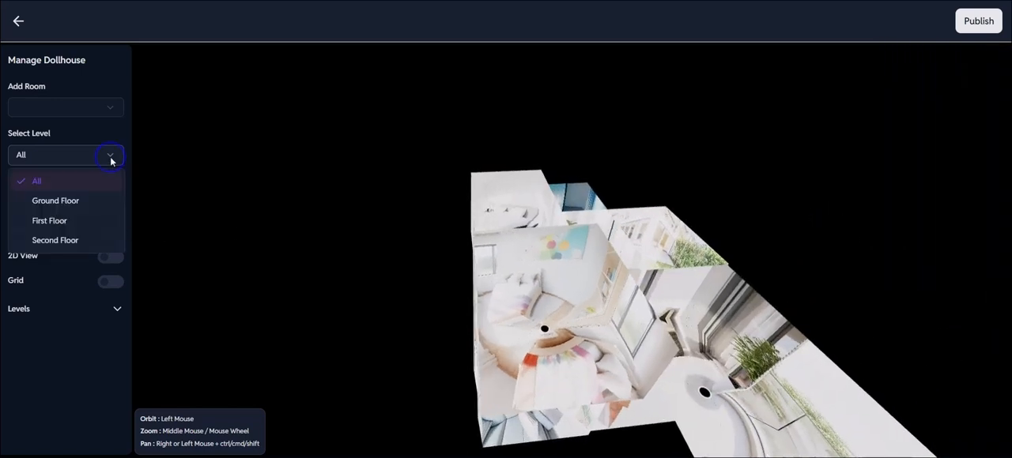
click(81, 219)
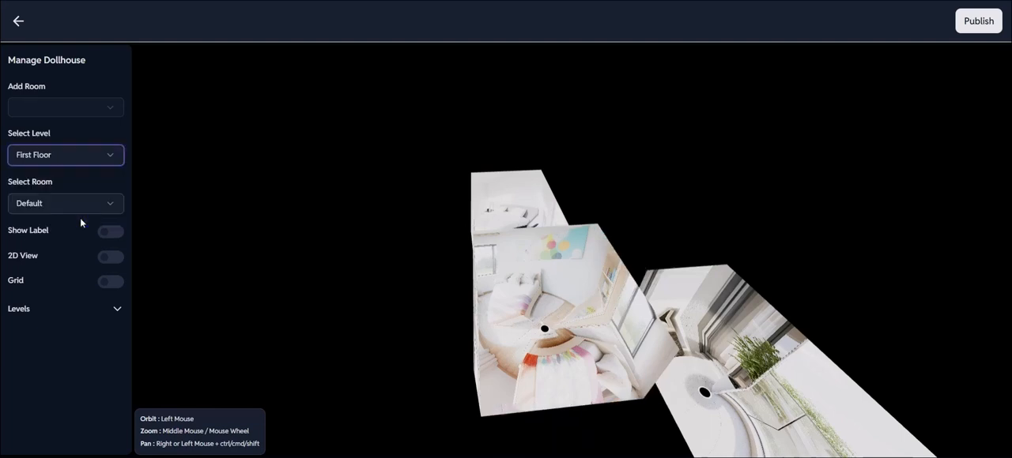
Move the Balcony in the 2D view so it sits flush behind the Master Bedroom with aligned side edges, and return to the 3D view.
click(230, 260)
drag(393, 300, 427, 339)
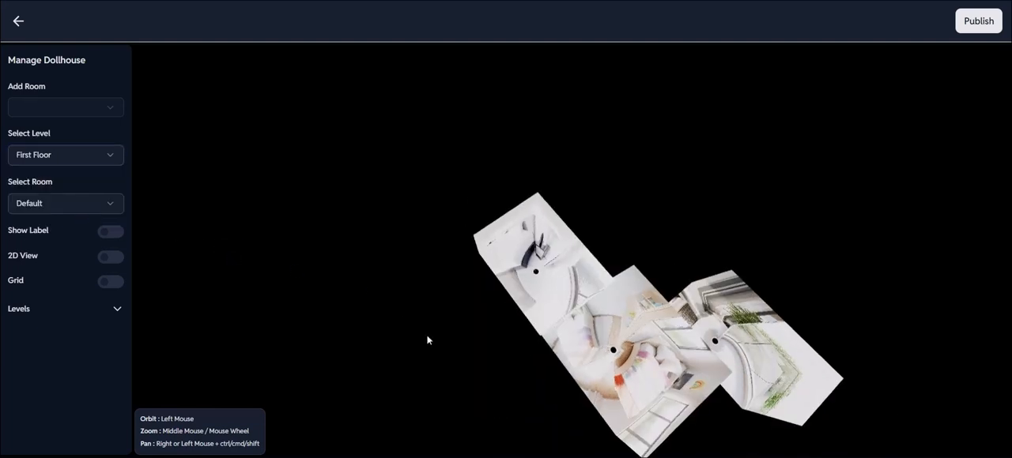
click(113, 261)
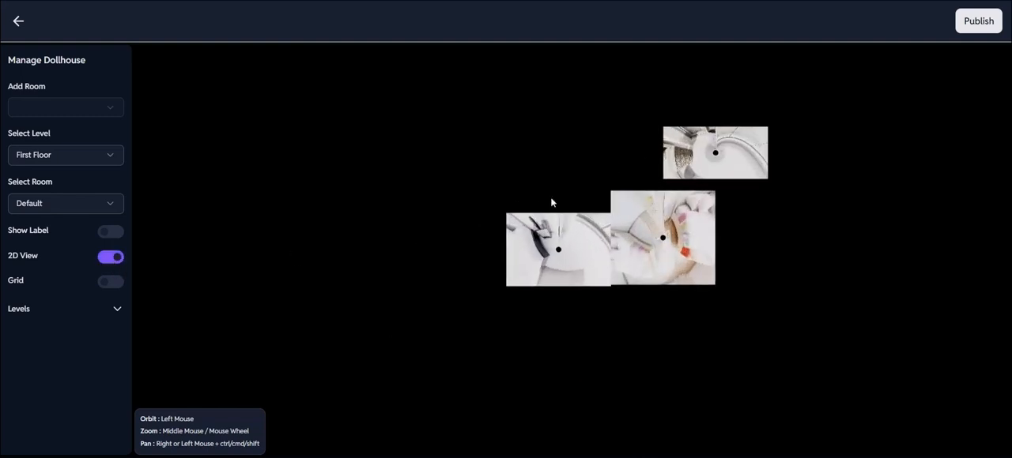
click(739, 149)
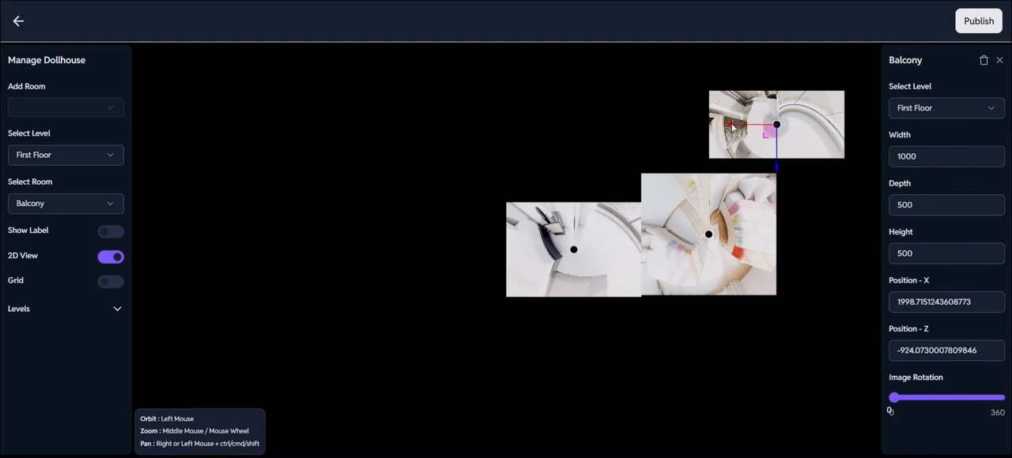
drag(732, 127, 708, 164)
click(479, 149)
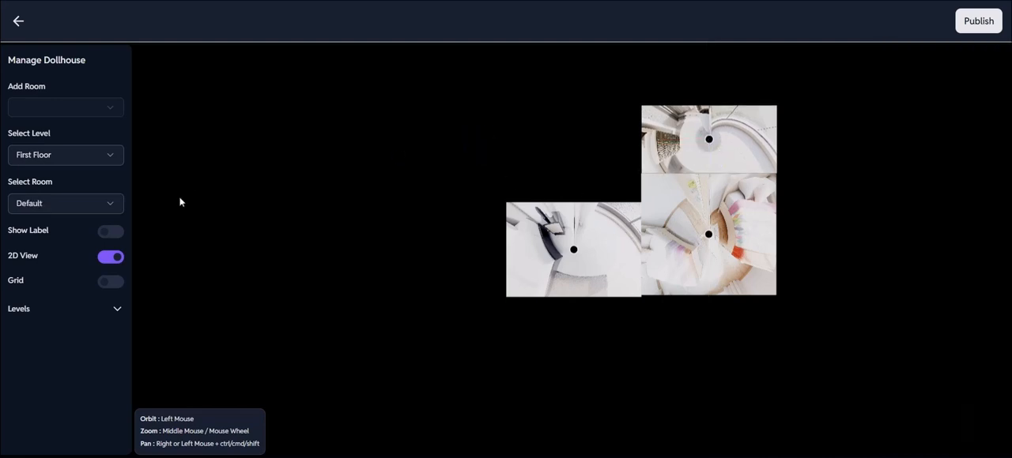
click(114, 257)
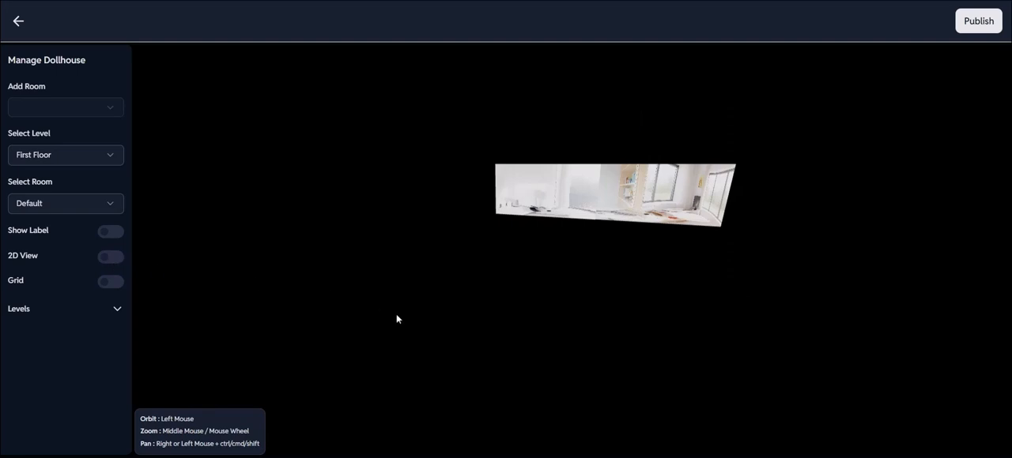
Show all levels of the dollhouse together, expand the list of levels, and check the assembled model from several angles.
click(110, 157)
click(87, 180)
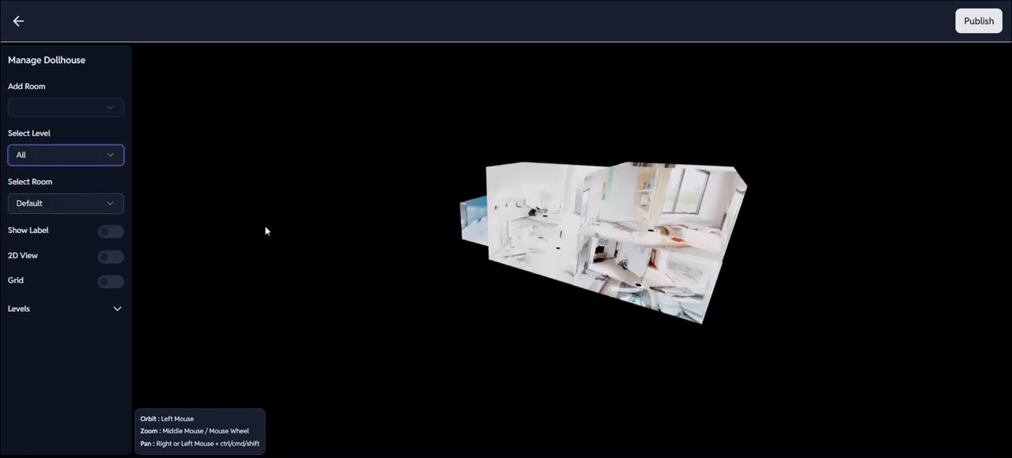
drag(266, 231, 262, 214)
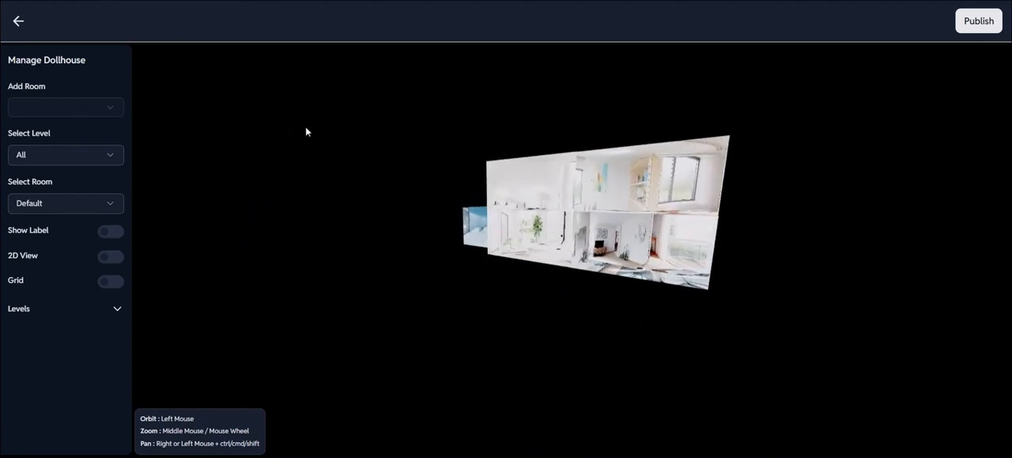
drag(305, 126, 316, 127)
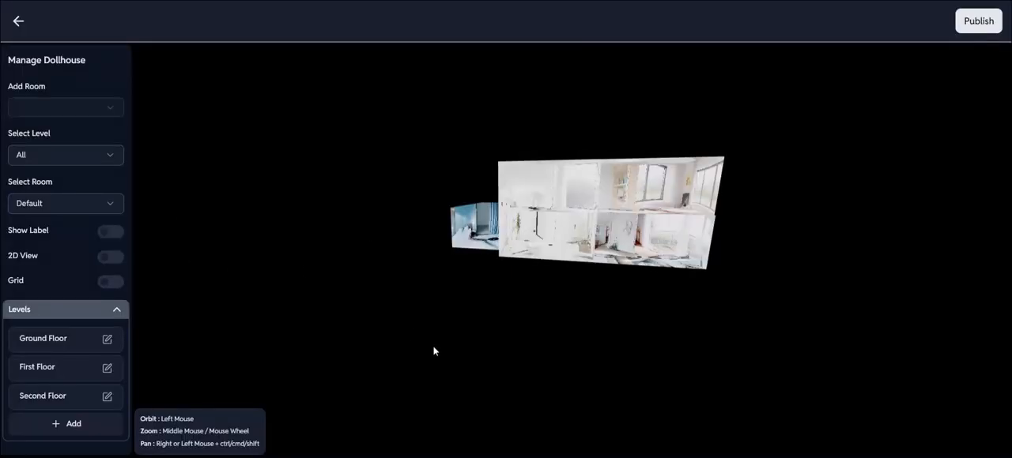
mouse_move(433, 351)
mouse_down()
mouse_move(291, 352)
mouse_move(359, 375)
mouse_move(413, 371)
mouse_move(420, 354)
mouse_up()
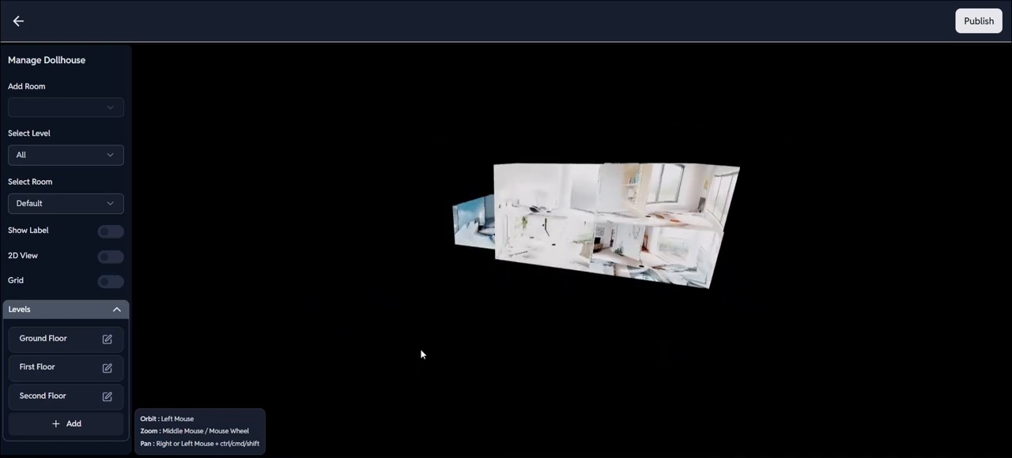
Display the room labels and the floor grid to check the room arrangement from different sides.
click(111, 232)
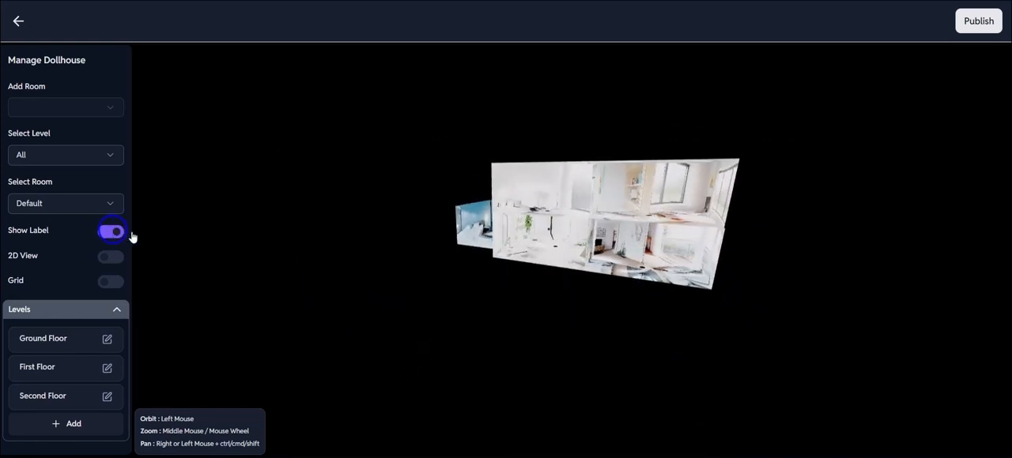
mouse_move(247, 277)
mouse_down()
mouse_move(225, 273)
mouse_move(328, 273)
mouse_move(257, 274)
mouse_up()
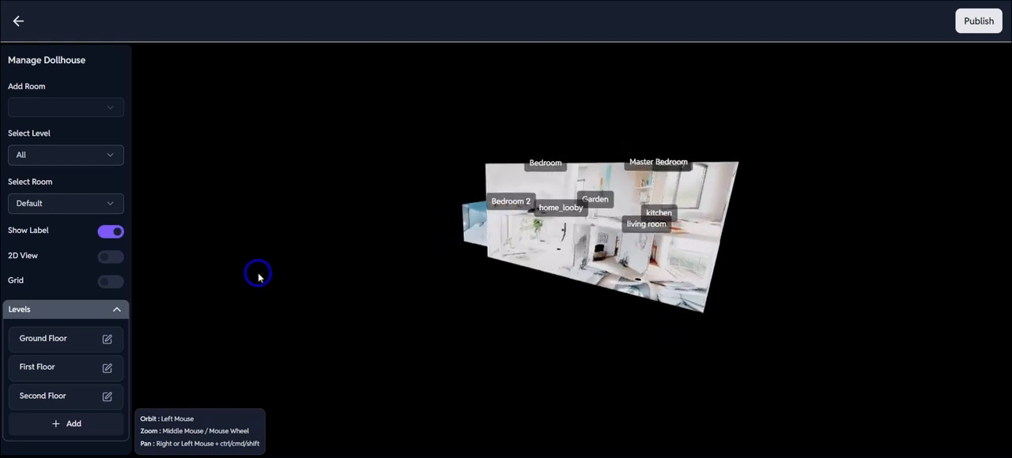
click(112, 284)
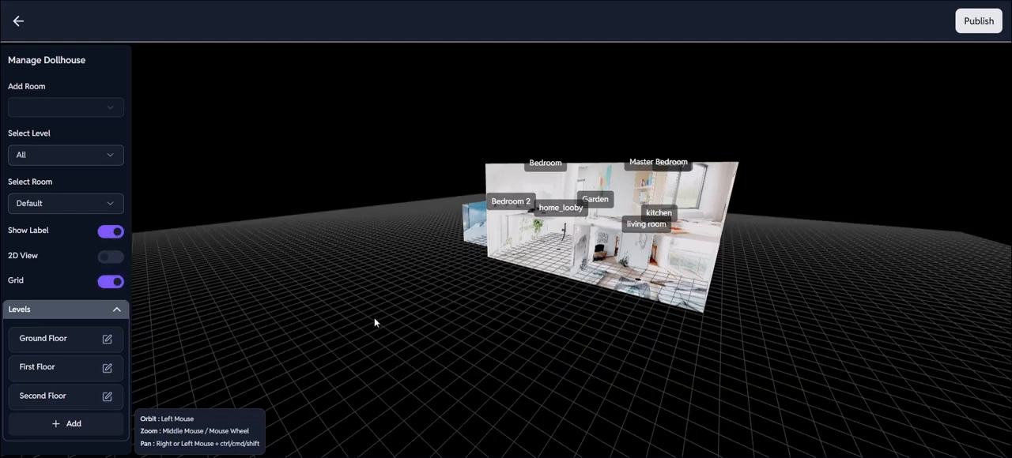
drag(373, 318, 467, 334)
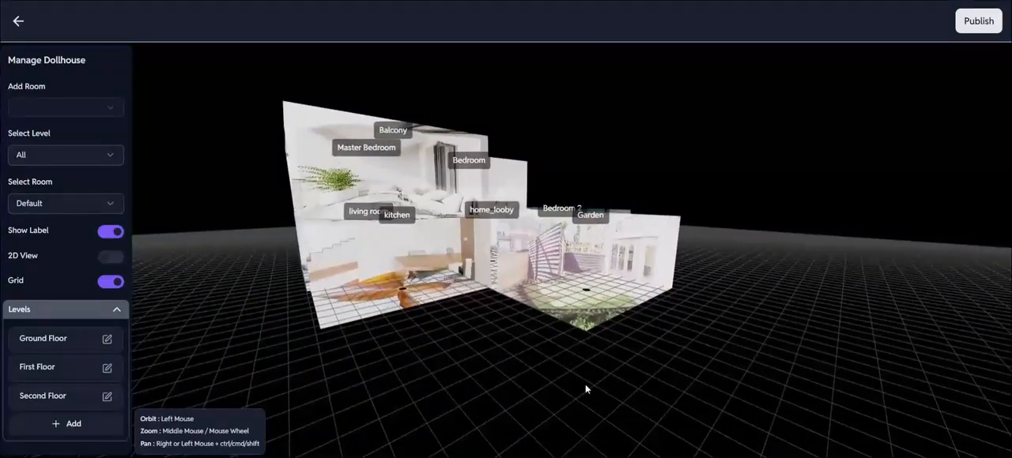
drag(585, 386, 488, 368)
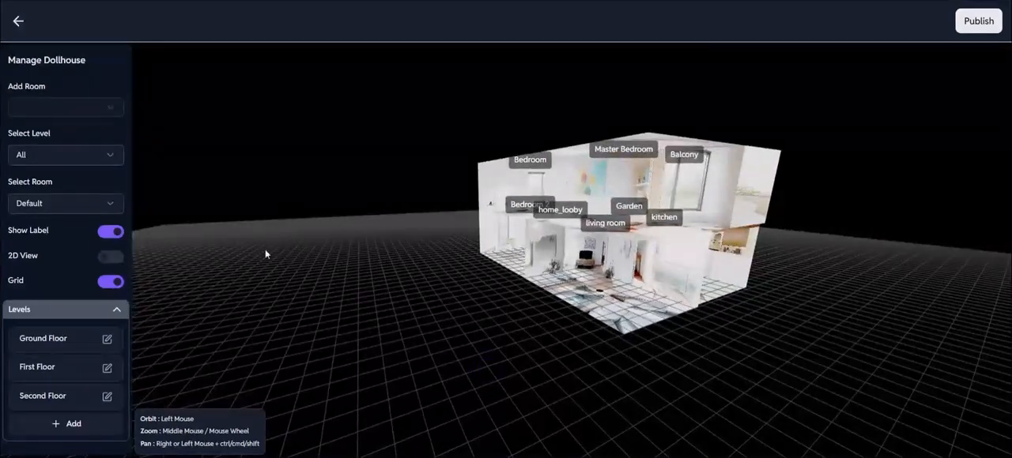
Hide the grid and the room labels, and publish the dollhouse.
click(111, 281)
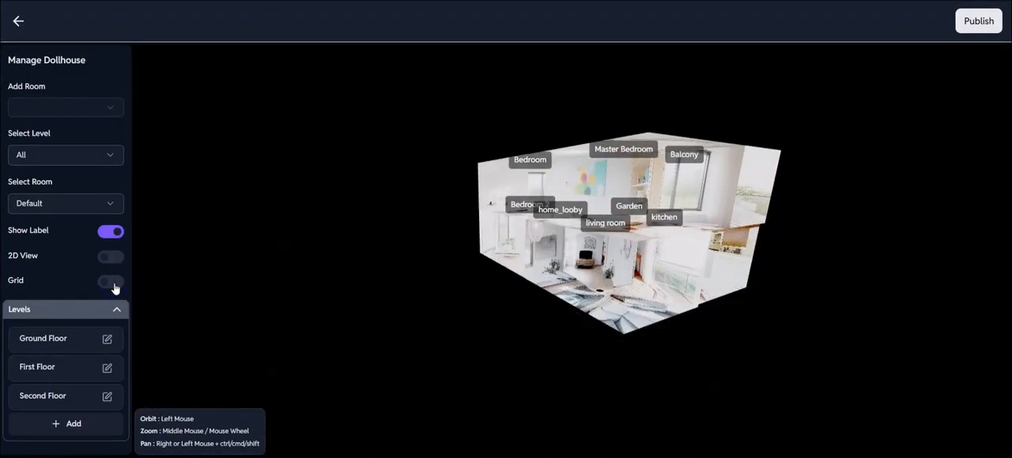
click(110, 232)
drag(257, 252, 280, 254)
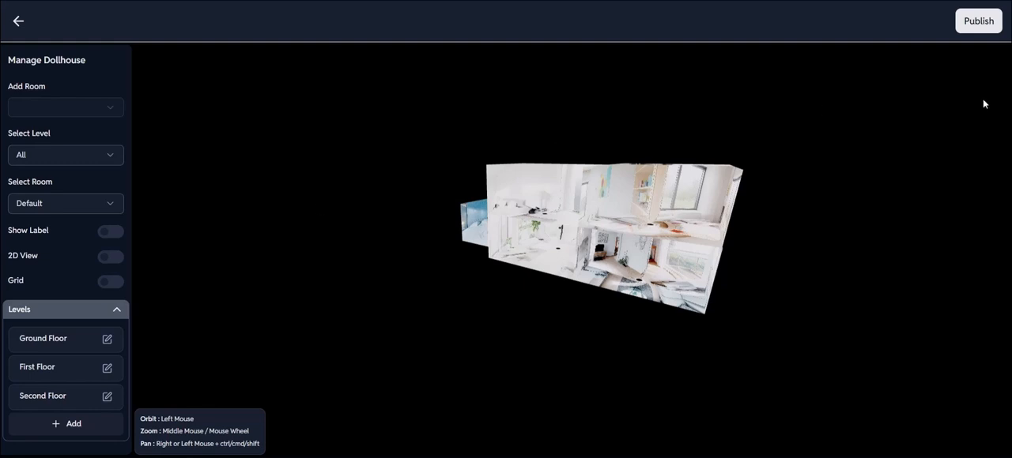
click(977, 24)
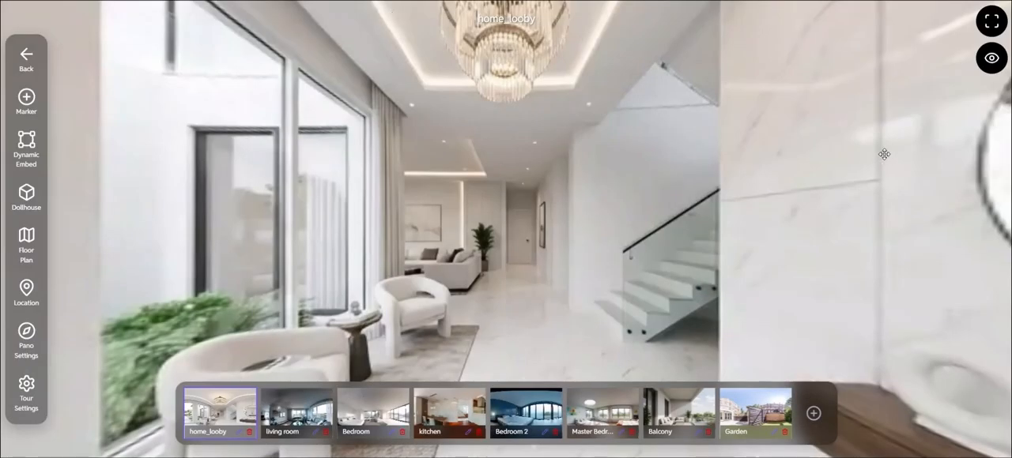
Start the preview of the Home Tour and open its dollhouse view.
click(993, 60)
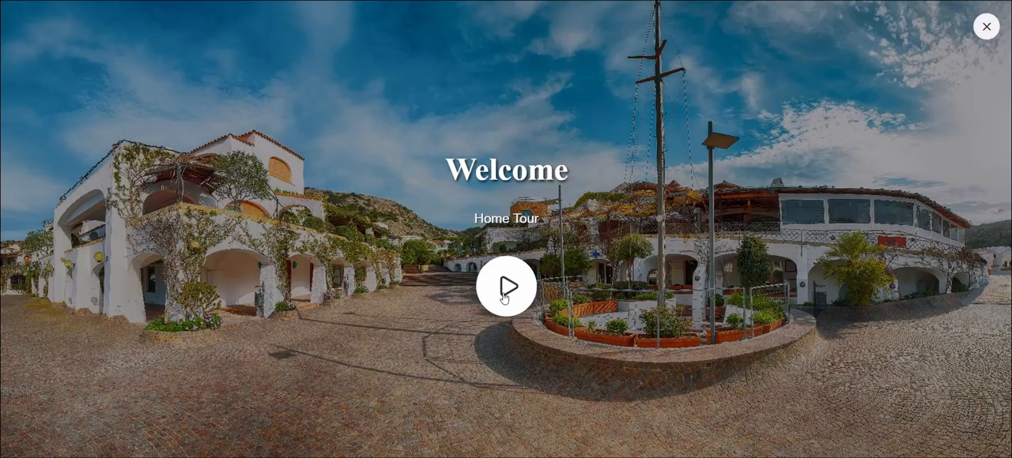
click(504, 288)
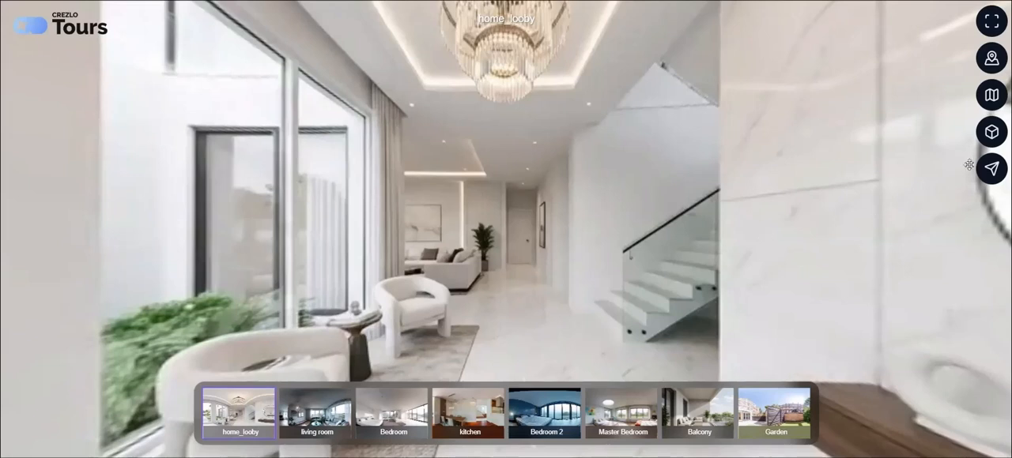
click(989, 134)
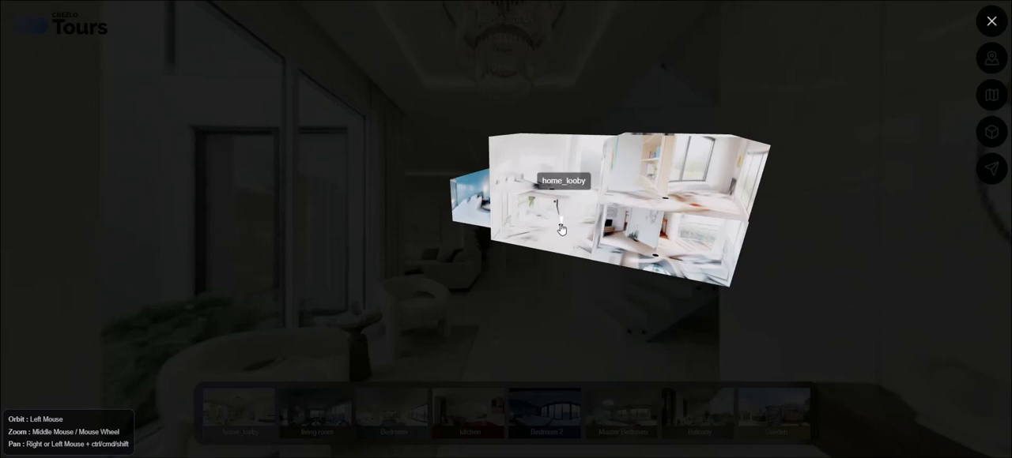
Enter the Master Bedroom from the dollhouse, and reopen the dollhouse view to examine the model from that room.
click(667, 204)
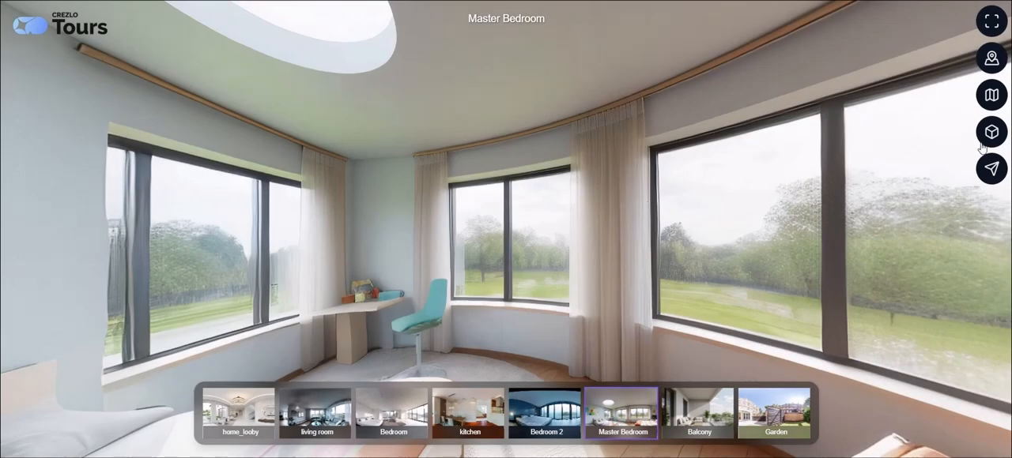
click(992, 132)
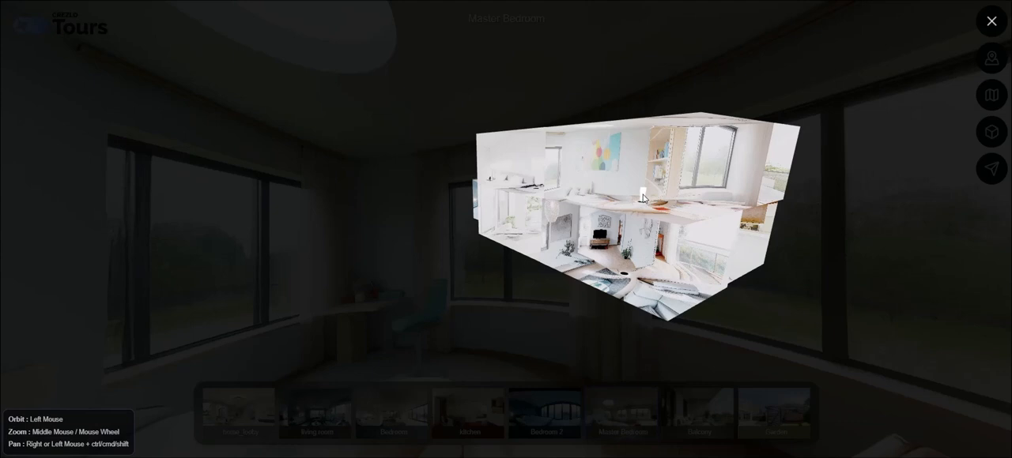
drag(646, 194, 660, 193)
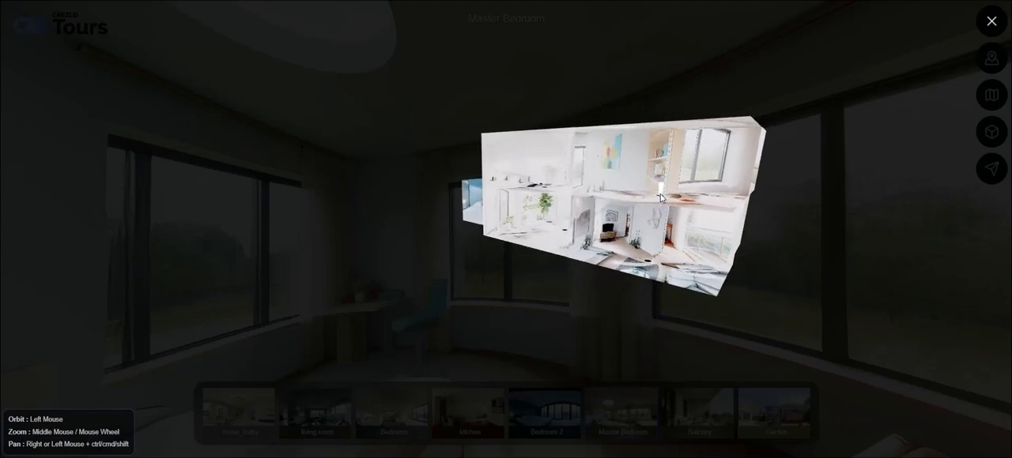